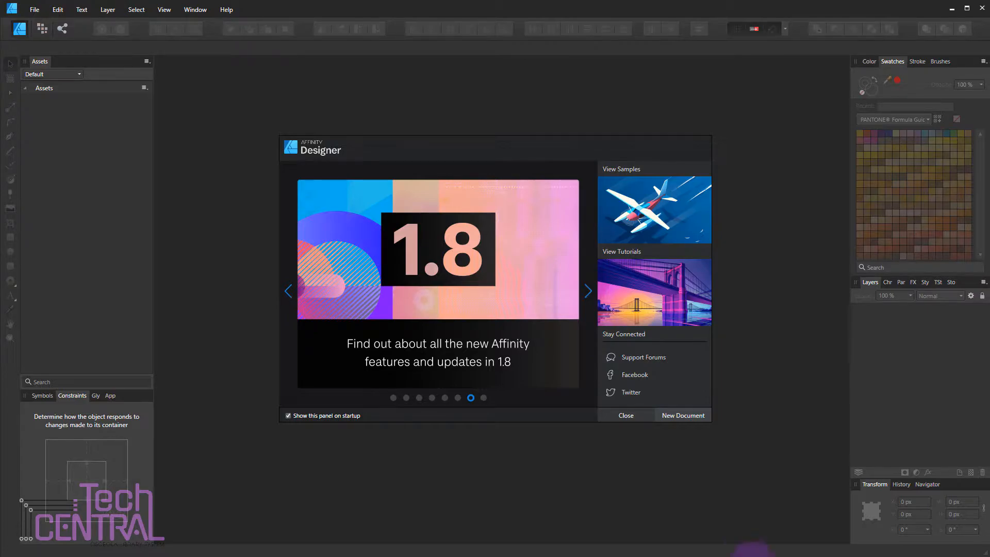
Step: Create a new document from the Business Card preset, 3.5 by 2 in at 600 DPI with 0.25 in margins and bleed
{"action": "left_click", "coordinate": [34, 10]}
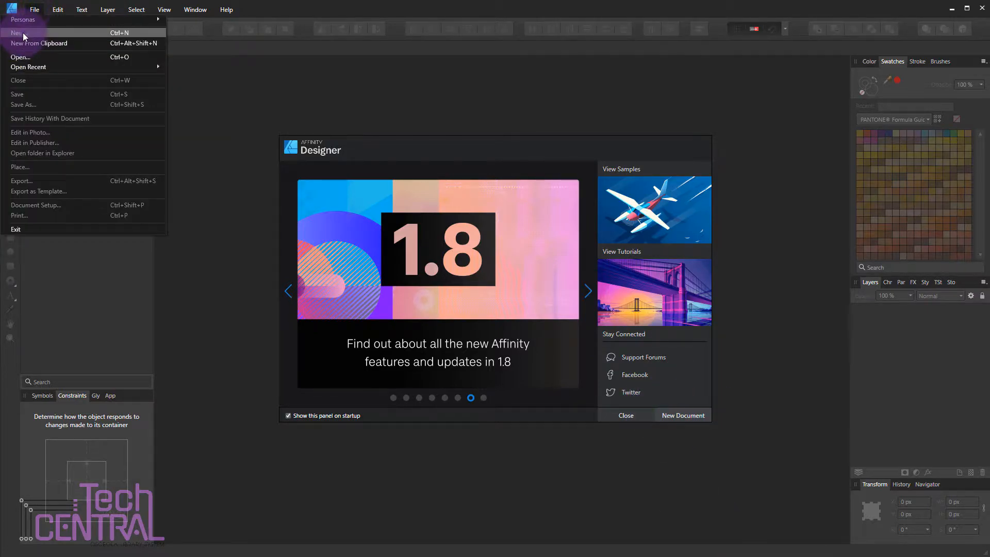
{"action": "left_click", "coordinate": [23, 33]}
{"action": "left_click", "coordinate": [354, 186]}
{"action": "left_click", "coordinate": [259, 121]}
{"action": "left_click", "coordinate": [287, 121]}
{"action": "left_click", "coordinate": [319, 121]}
{"action": "left_click", "coordinate": [344, 122]}
{"action": "left_click", "coordinate": [379, 121]}
{"action": "left_click", "coordinate": [413, 121]}
{"action": "left_click", "coordinate": [221, 122]}
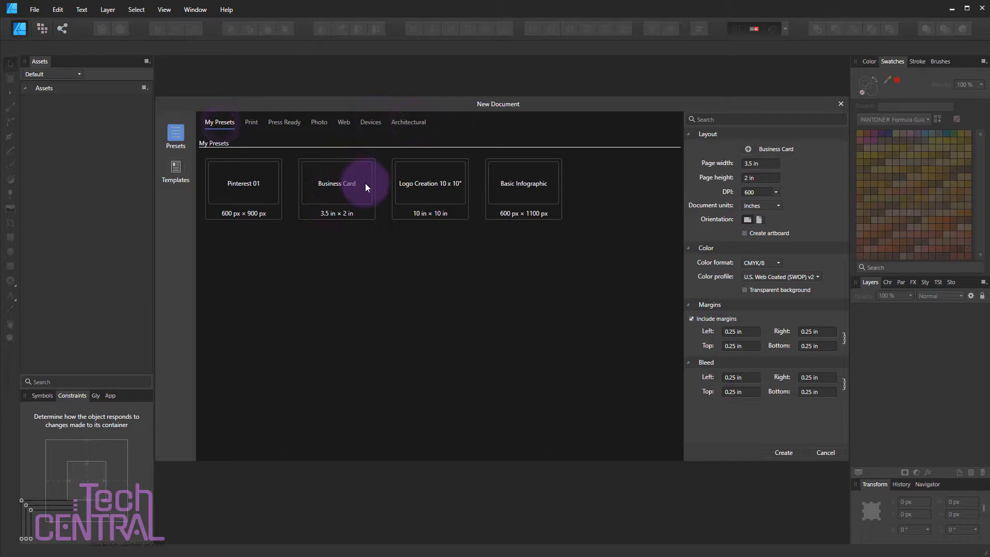
{"action": "left_click", "coordinate": [336, 197]}
{"action": "left_click", "coordinate": [769, 163]}
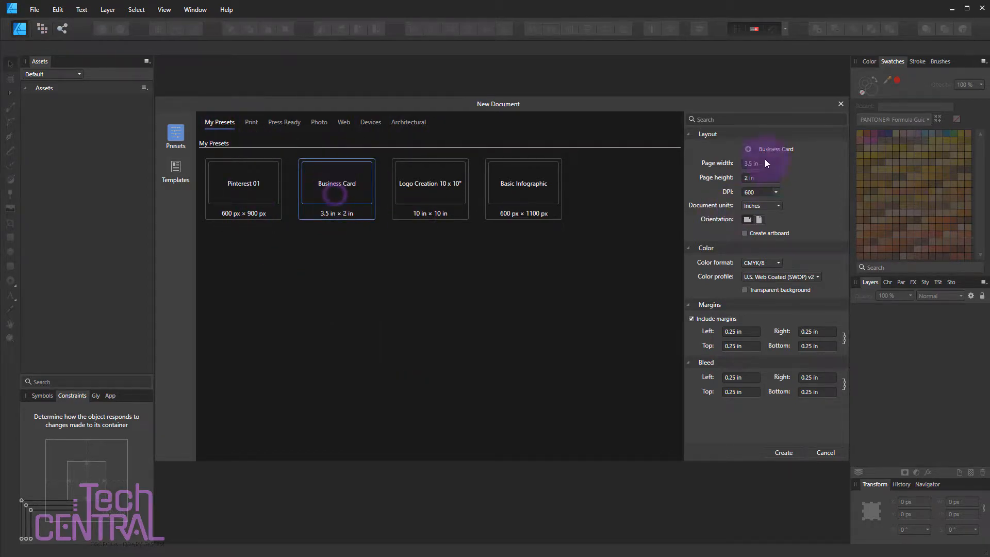
{"action": "left_click", "coordinate": [770, 179]}
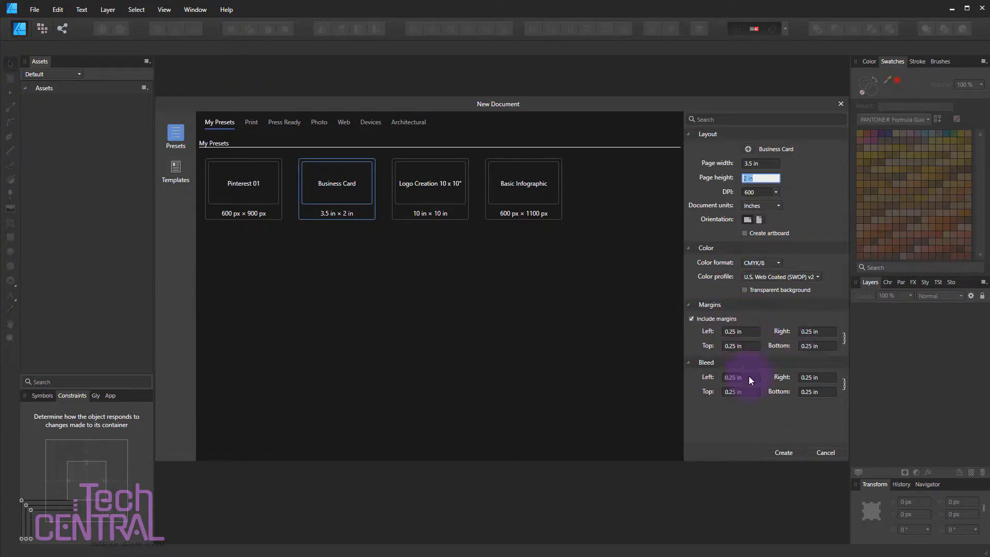
{"action": "left_click", "coordinate": [784, 453]}
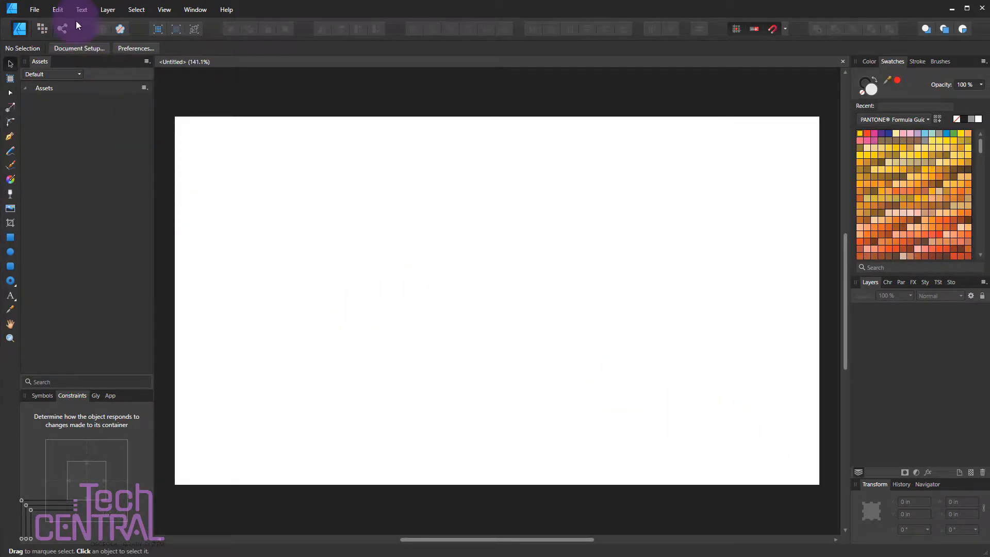
Step: Turn on the display of margins and bleed for the business card
{"action": "left_click", "coordinate": [164, 9]}
{"action": "left_click", "coordinate": [123, 112]}
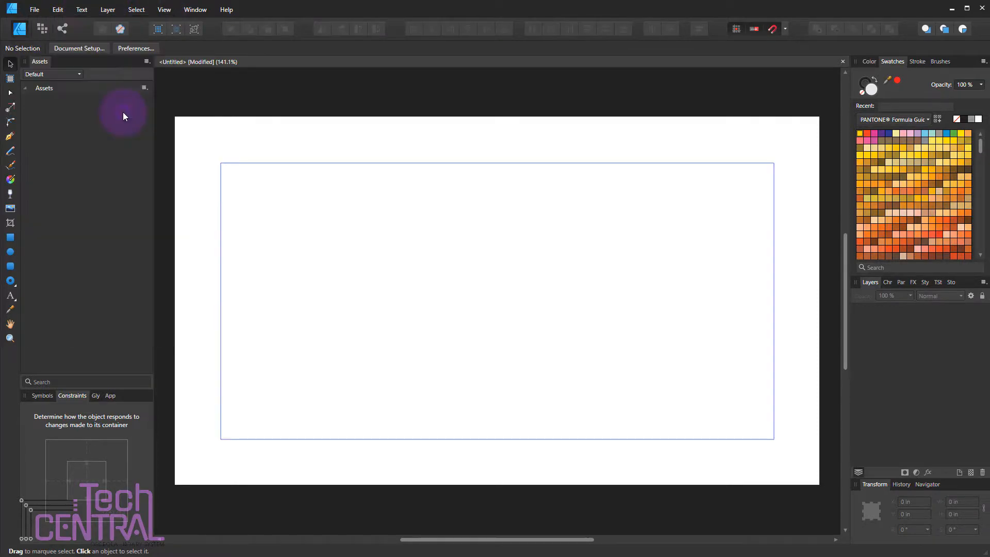
{"action": "left_click", "coordinate": [154, 11]}
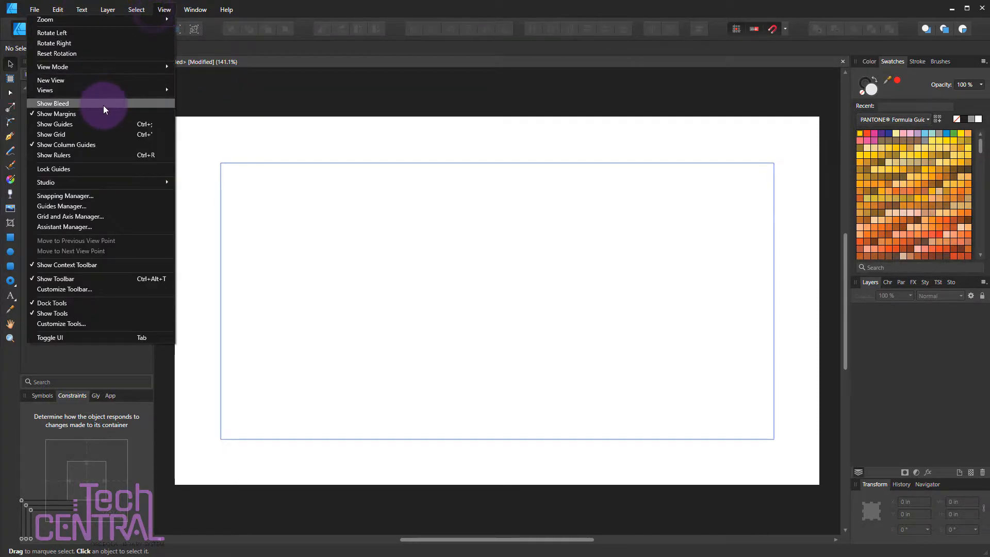
{"action": "left_click", "coordinate": [103, 105]}
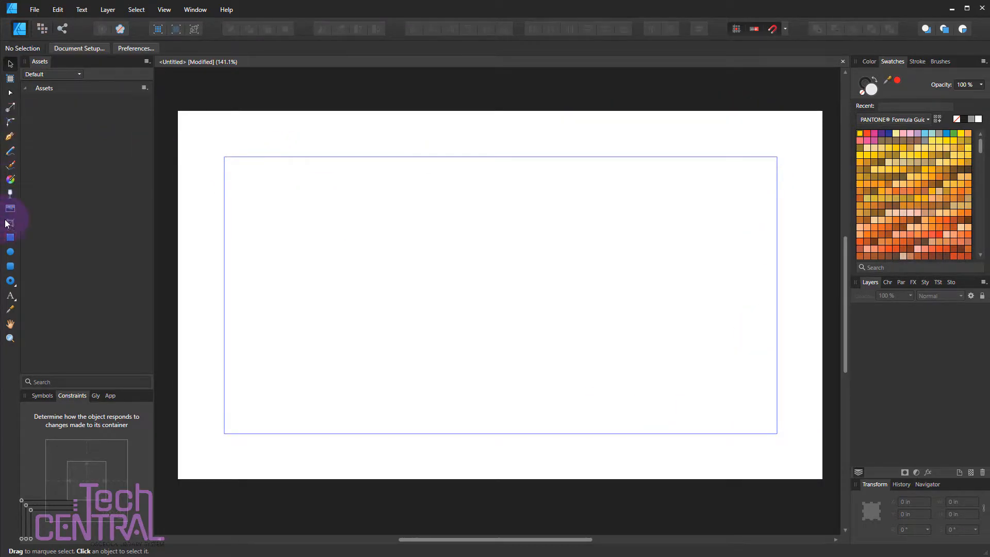
Step: Draw two bars running off the page, about 2.94 × 0.53 in from the upper left margin and 2.45 × 0.21 in at the lower right
{"action": "left_click", "coordinate": [10, 237]}
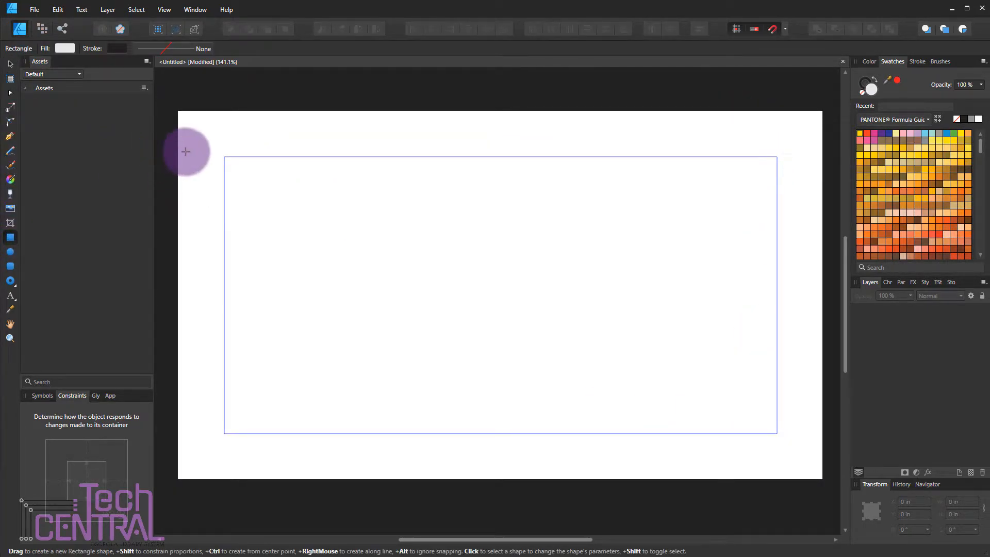
{"action": "left_click_drag", "start_coordinate": [159, 157], "coordinate": [702, 255]}
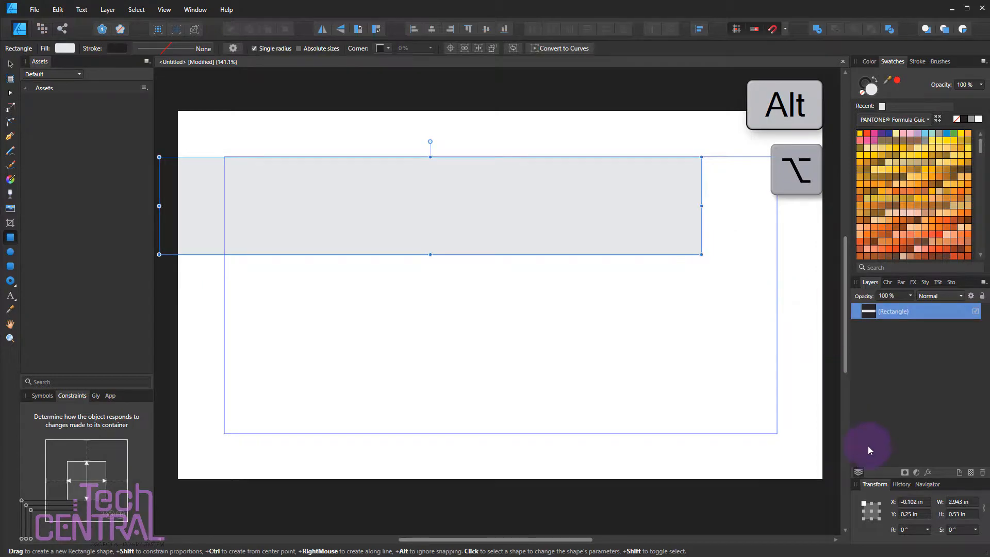
{"action": "scroll", "coordinate": [686, 413], "scroll_direction": "down", "scroll_amount": 1}
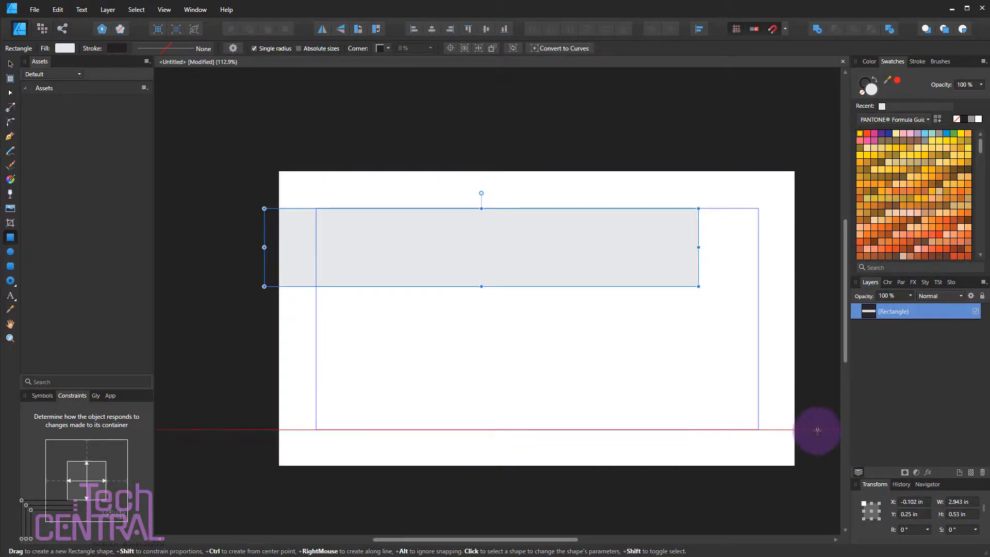
{"action": "left_click_drag", "start_coordinate": [817, 431], "coordinate": [457, 398]}
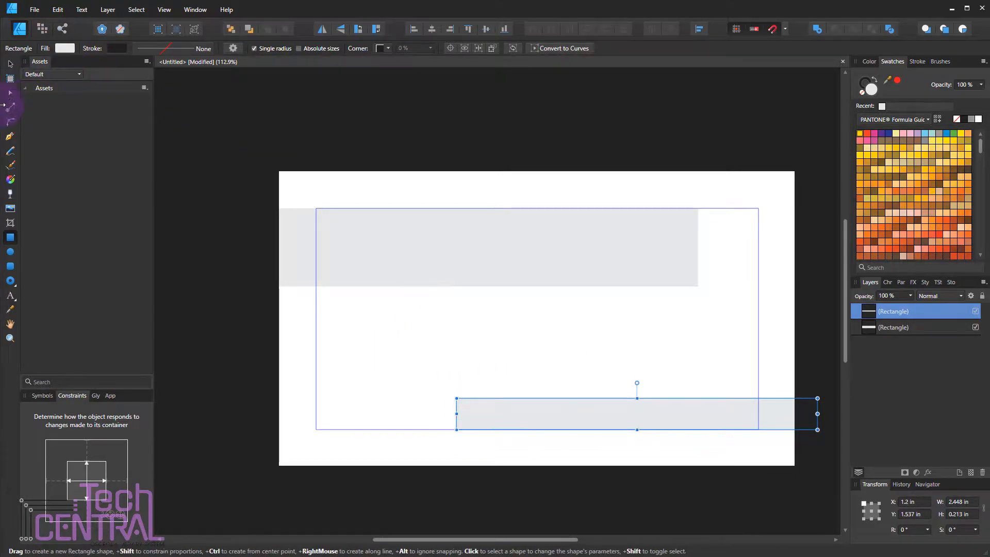
Step: Fill both rectangles with purple and keep that colour as a swatch in the document palette
{"action": "left_click", "coordinate": [10, 65]}
{"action": "left_click", "coordinate": [499, 242], "text": "shift"}
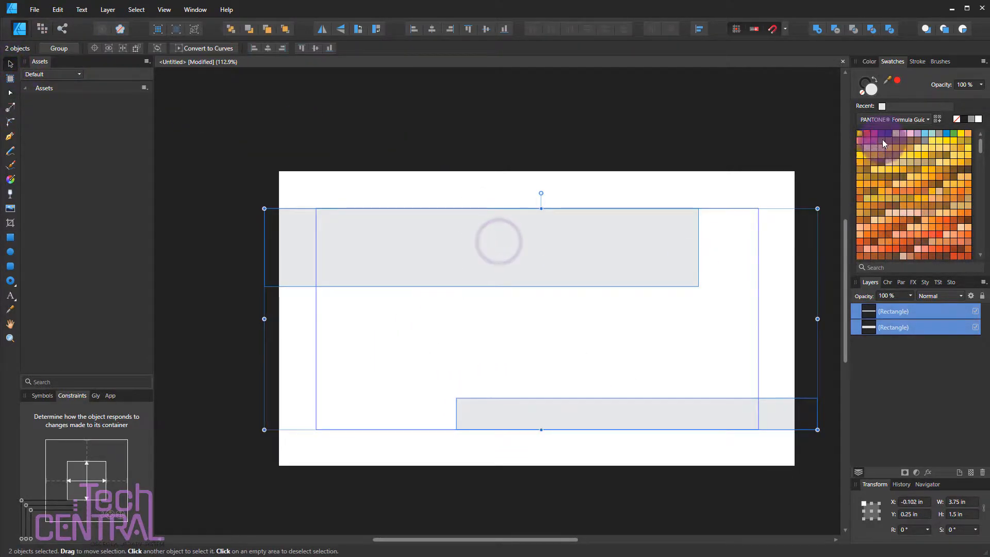
{"action": "left_click", "coordinate": [860, 134]}
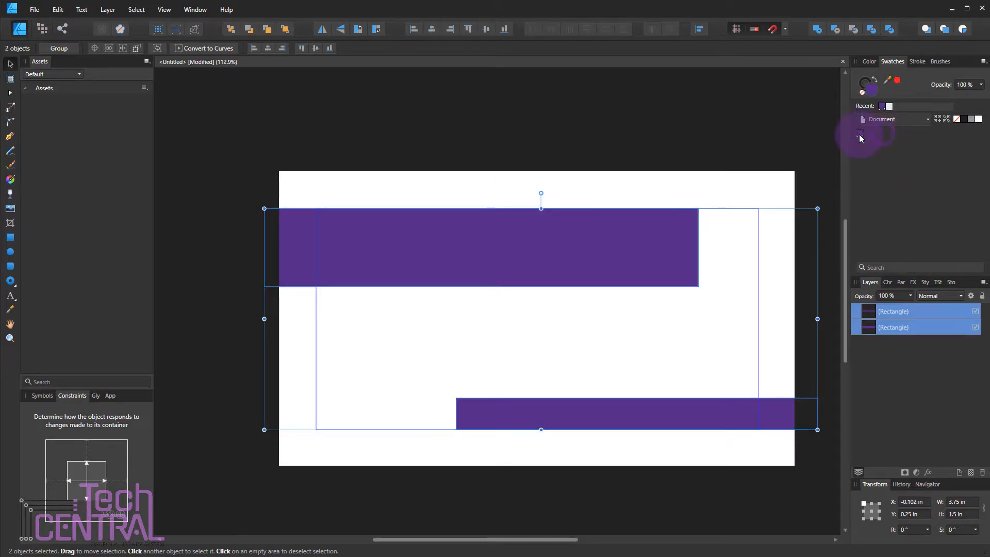
Step: Edit the purple document swatch to teal with H 183, S 100, L 28 so that both rectangles are recoloured
{"action": "double_click", "coordinate": [860, 135]}
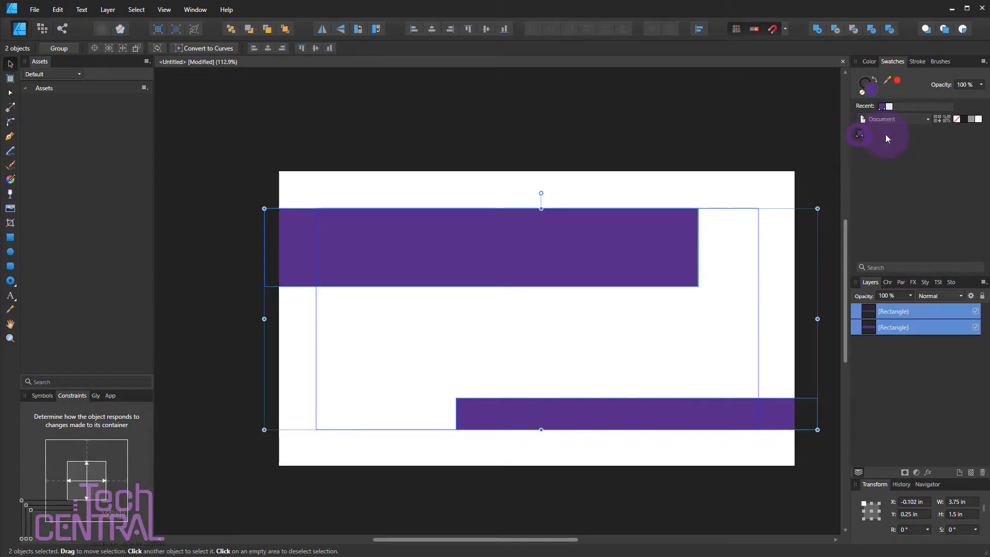
{"action": "left_click", "coordinate": [886, 135]}
{"action": "left_click", "coordinate": [704, 165]}
{"action": "left_click", "coordinate": [916, 333]}
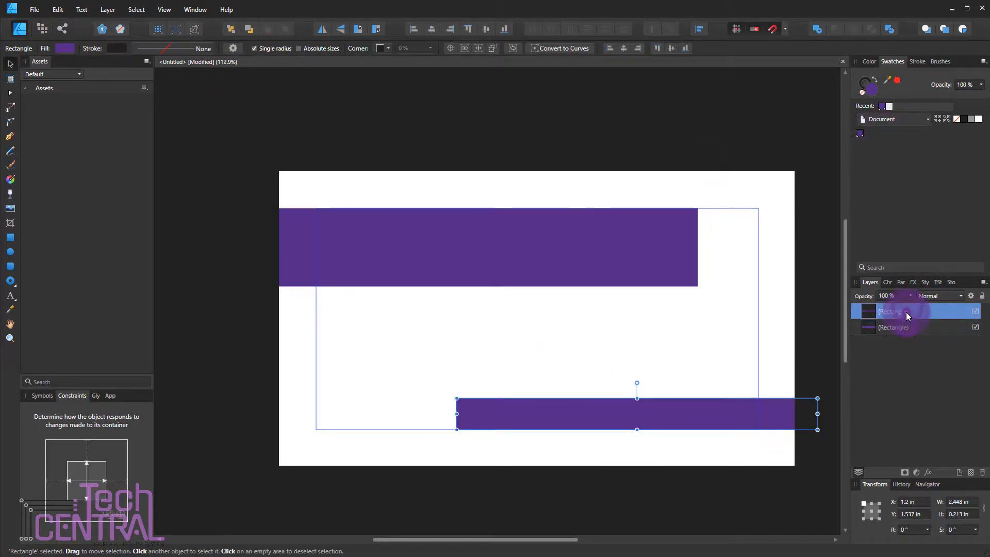
{"action": "left_click", "coordinate": [826, 334]}
{"action": "double_click", "coordinate": [860, 134]}
{"action": "left_click_drag", "start_coordinate": [858, 164], "coordinate": [813, 205]}
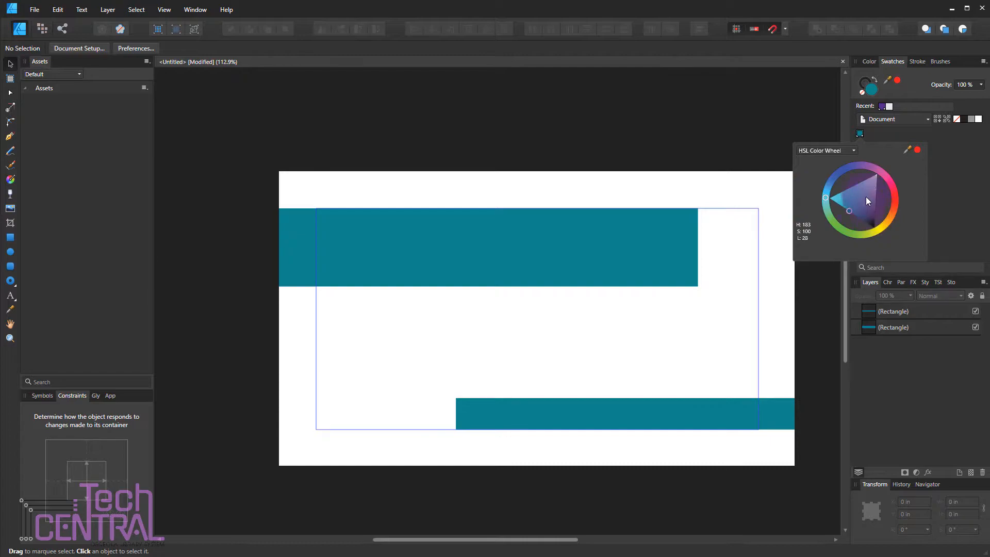
Step: Add the art text "TechCentral Technician" on the upper teal rectangle
{"action": "left_click", "coordinate": [11, 296]}
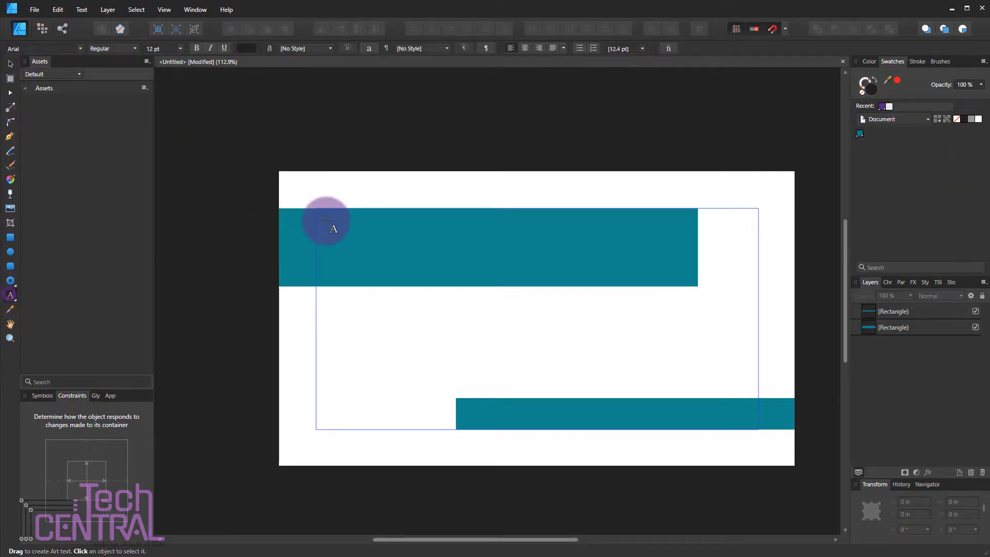
{"action": "left_click", "coordinate": [339, 231]}
{"action": "type", "text": "TechCentral Technician"}
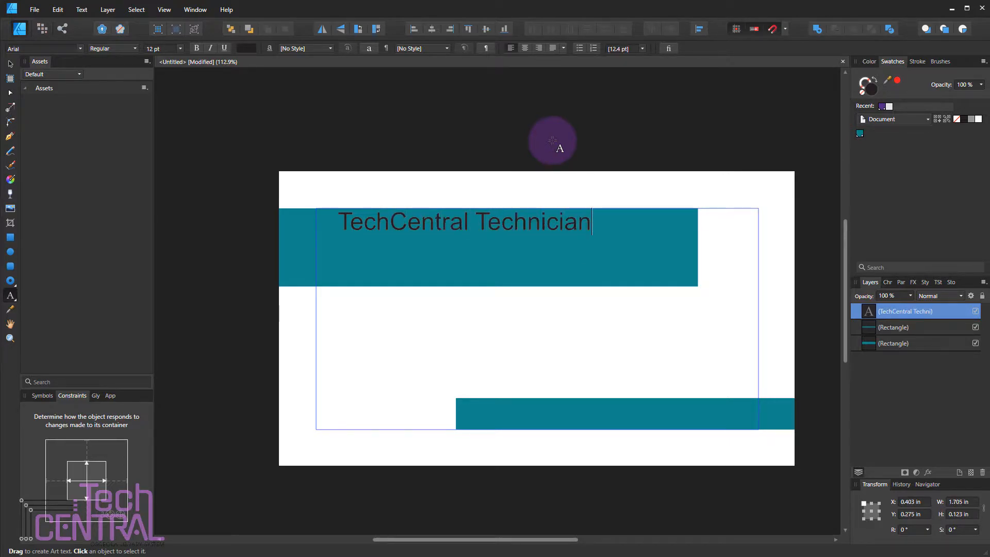
Step: Set the title text's font to Andamar serif
{"action": "triple_click", "coordinate": [442, 228]}
{"action": "left_click", "coordinate": [70, 48]}
{"action": "left_click", "coordinate": [120, 95]}
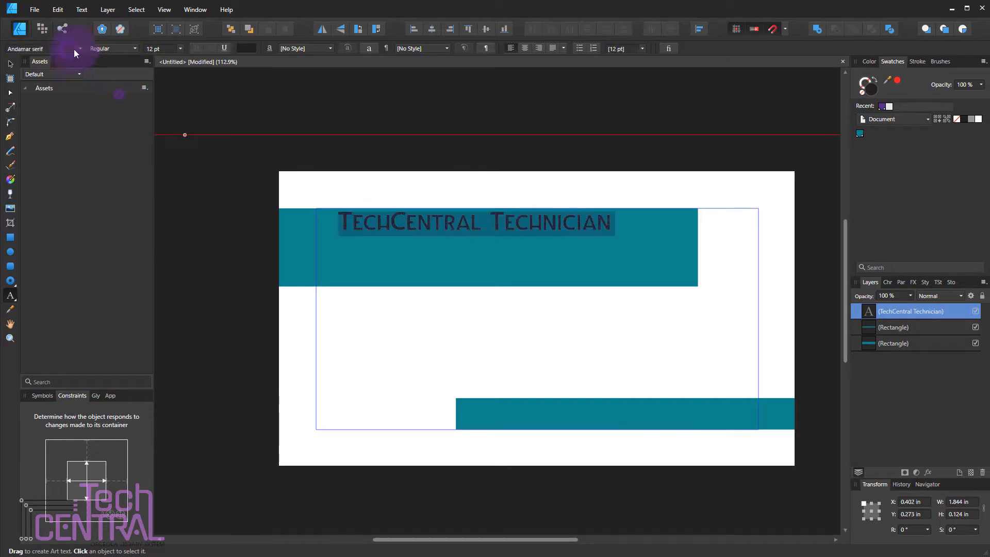
Step: Shift the title text slightly down and left, and set its font to Montserrat Bold
{"action": "left_click", "coordinate": [8, 65]}
{"action": "left_click_drag", "start_coordinate": [481, 233], "coordinate": [470, 242]}
{"action": "left_click", "coordinate": [66, 49]}
{"action": "type", "text": "Monte"}
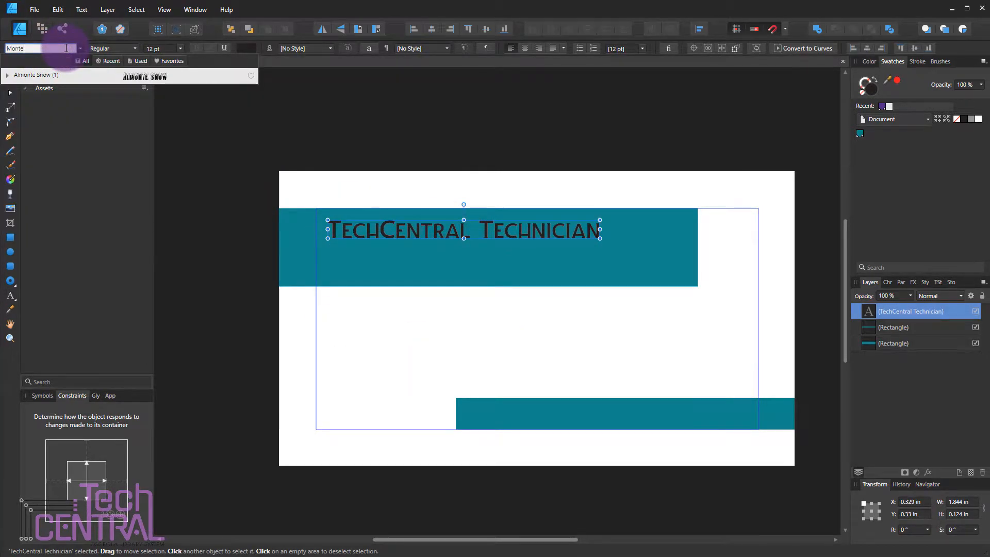
{"action": "key", "text": "BackSpace"}
{"action": "type", "text": "s"}
{"action": "left_click", "coordinate": [129, 78]}
{"action": "left_click", "coordinate": [82, 49]}
{"action": "left_click", "coordinate": [83, 48]}
{"action": "left_click", "coordinate": [109, 48]}
{"action": "left_click", "coordinate": [119, 222]}
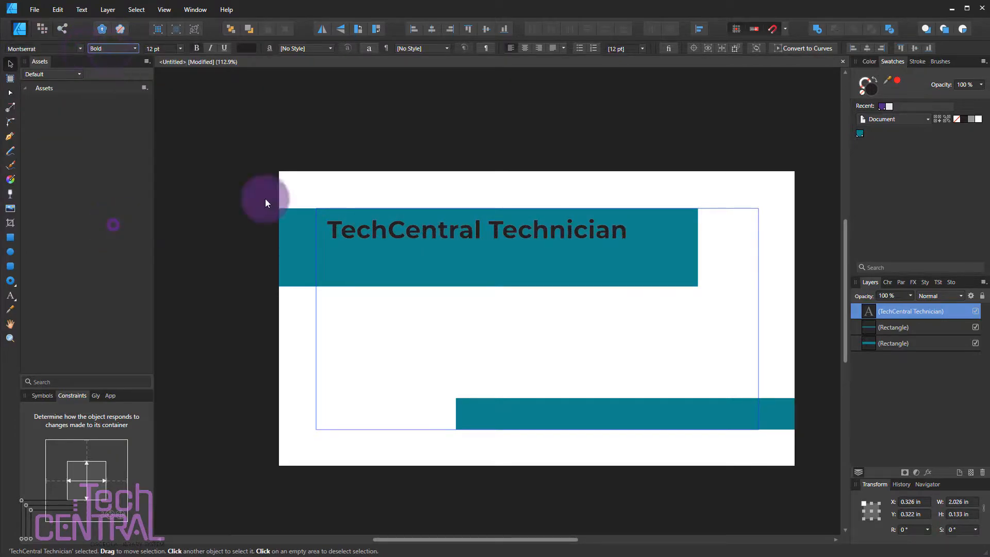
Step: Enlarge the title to 15.3 pt, spanning from the margin corner to the bar's right end, and nudge it up to the bar's top edge
{"action": "left_click_drag", "start_coordinate": [627, 238], "coordinate": [698, 243]}
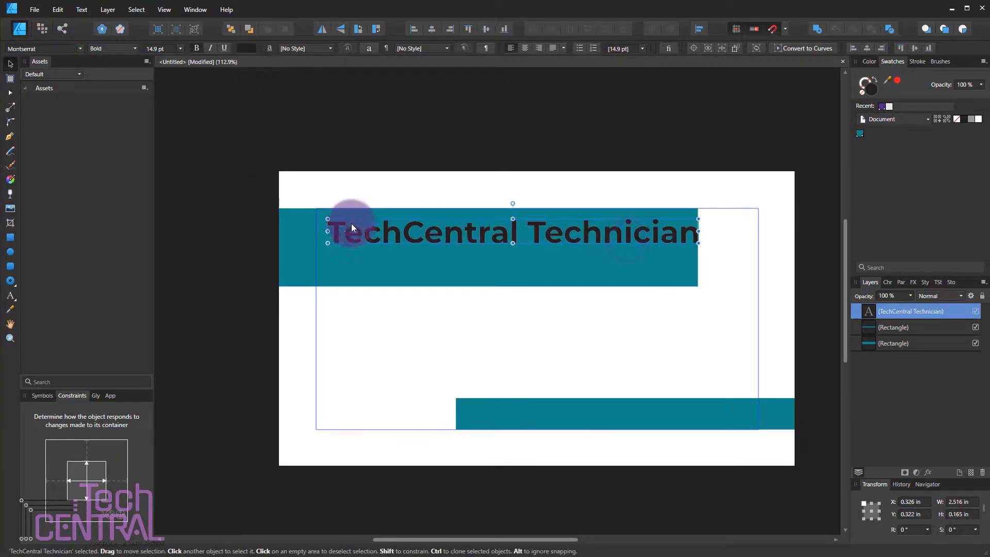
{"action": "left_click_drag", "start_coordinate": [327, 217], "coordinate": [316, 208]}
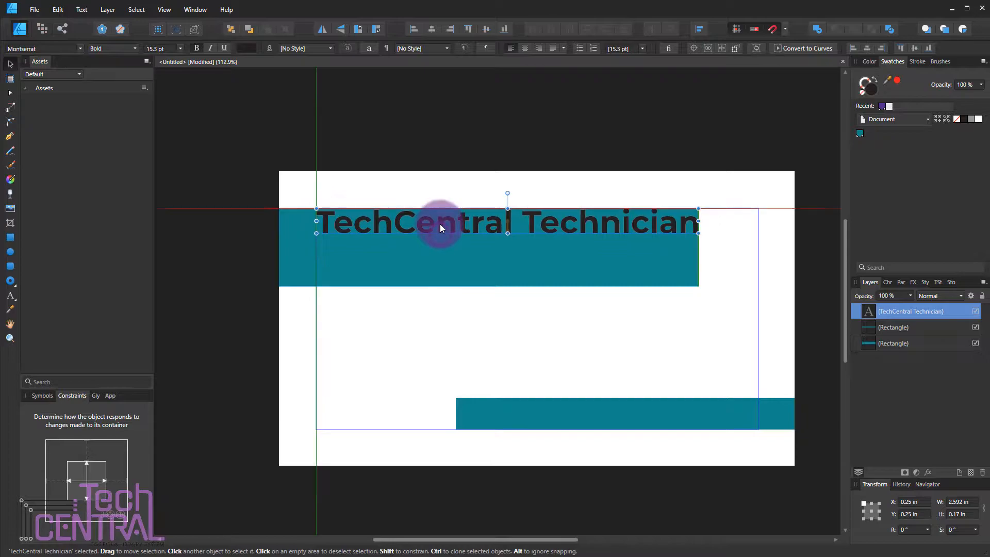
{"action": "scroll", "coordinate": [327, 223], "scroll_direction": "up", "scroll_amount": 10}
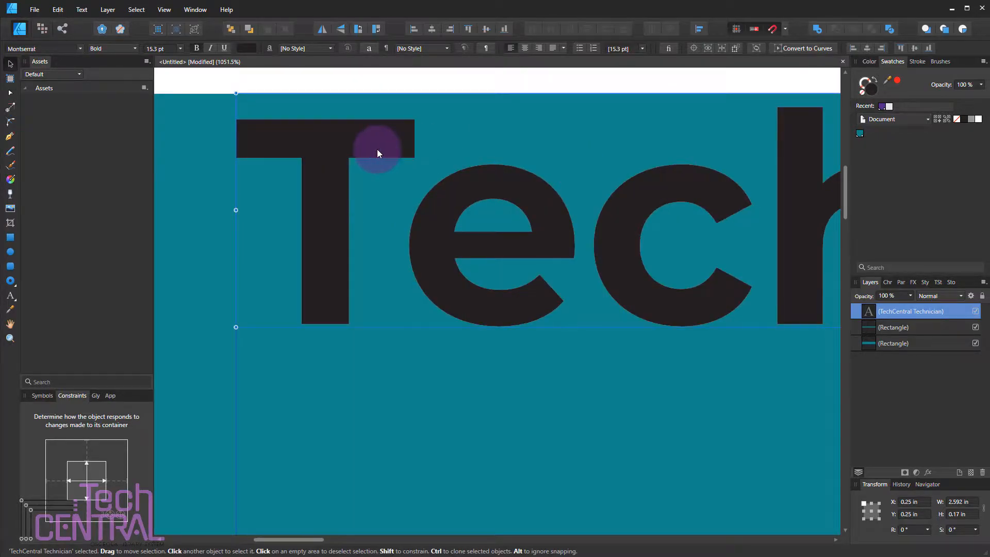
{"action": "key", "text": "Up"}
{"action": "key", "text": "Up"}
{"action": "key", "text": "Up"}
{"action": "key", "text": "Up"}
{"action": "key", "text": "Up"}
{"action": "key", "text": "Up"}
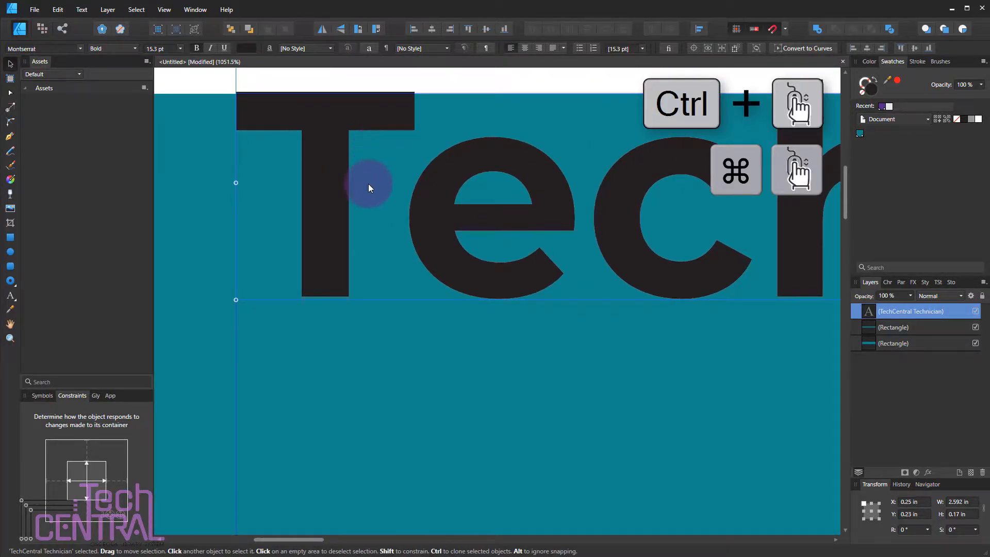
Step: Try to fine-tune the title's size from its corners against the bar's edges, and undo the adjustments
{"action": "scroll", "coordinate": [373, 177], "scroll_direction": "down", "scroll_amount": 8}
{"action": "scroll", "coordinate": [774, 215], "scroll_direction": "up", "scroll_amount": 8}
{"action": "scroll", "coordinate": [583, 226], "scroll_direction": "up", "scroll_amount": 5}
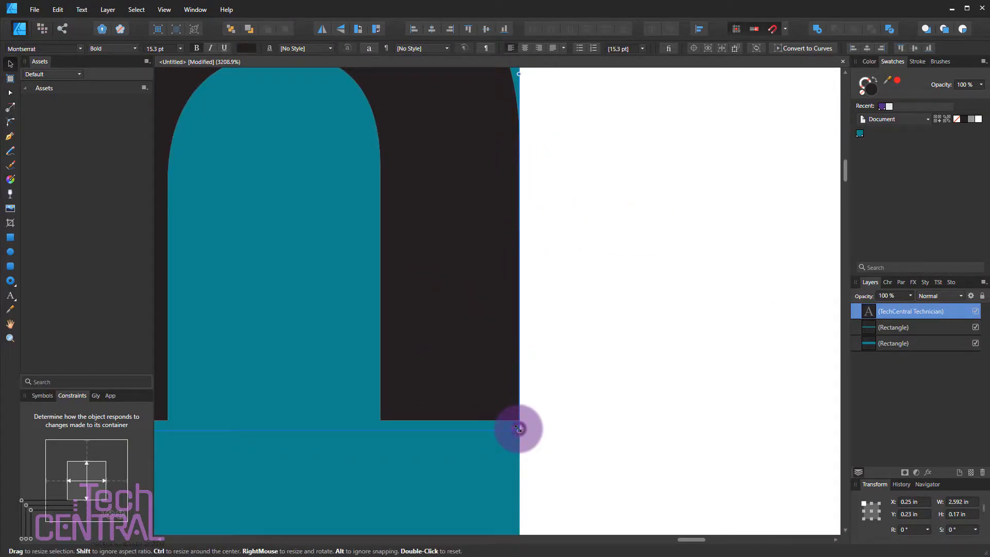
{"action": "left_click_drag", "start_coordinate": [518, 428], "coordinate": [520, 431]}
{"action": "key", "text": "alt"}
{"action": "scroll", "coordinate": [508, 415], "scroll_direction": "down", "scroll_amount": 15}
{"action": "scroll", "coordinate": [217, 380], "scroll_direction": "up", "scroll_amount": 10}
{"action": "scroll", "coordinate": [305, 383], "scroll_direction": "up", "scroll_amount": 5}
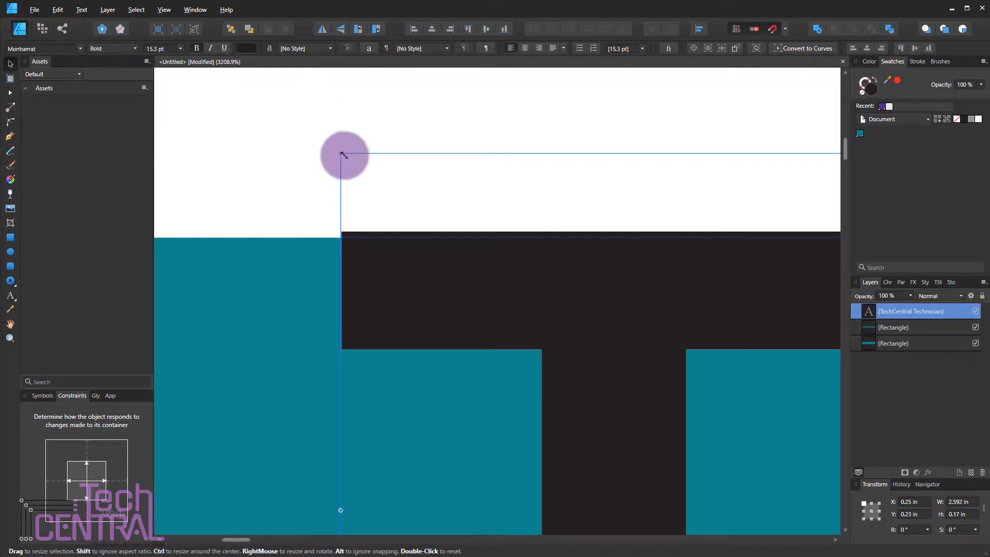
{"action": "scroll", "coordinate": [333, 428], "scroll_direction": "down", "scroll_amount": 4}
{"action": "scroll", "coordinate": [344, 378], "scroll_direction": "up", "scroll_amount": 3}
{"action": "mouse_move", "coordinate": [345, 379]}
{"action": "left_mouse_down"}
{"action": "mouse_move", "coordinate": [339, 422]}
{"action": "mouse_move", "coordinate": [211, 317]}
{"action": "mouse_move", "coordinate": [237, 265]}
{"action": "left_mouse_up"}
{"action": "key", "text": "ctrl+z"}
{"action": "key", "text": "ctrl+z"}
{"action": "key", "text": "ctrl+z"}
Step: Draw a rectangle about 2.62 × 0.56 in over the title bar, offset slightly down and to the right
{"action": "scroll", "coordinate": [397, 379], "scroll_direction": "down", "scroll_amount": 15}
{"action": "scroll", "coordinate": [494, 495], "scroll_direction": "up", "scroll_amount": 1}
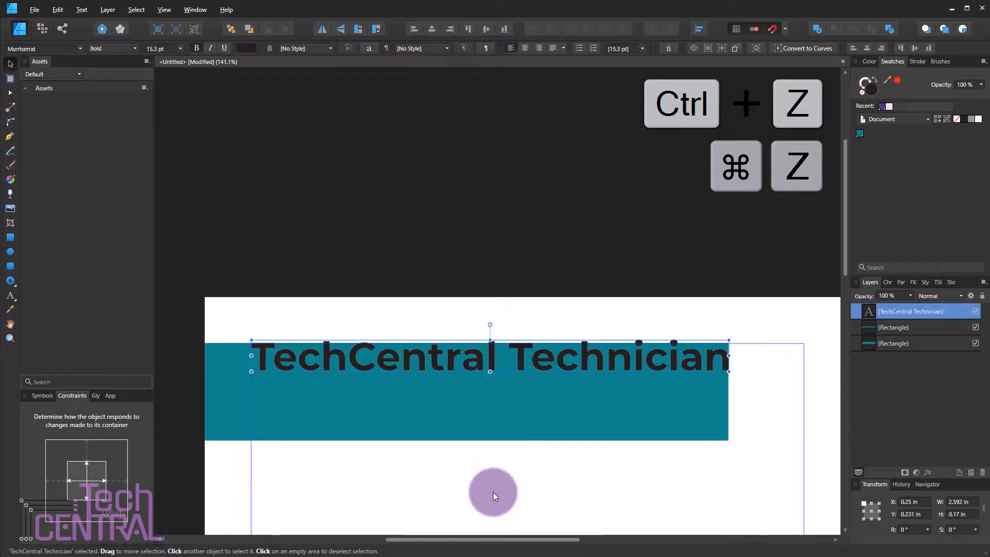
{"action": "scroll", "coordinate": [493, 495], "scroll_direction": "up", "scroll_amount": 2}
{"action": "scroll", "coordinate": [488, 454], "scroll_direction": "down", "scroll_amount": 1}
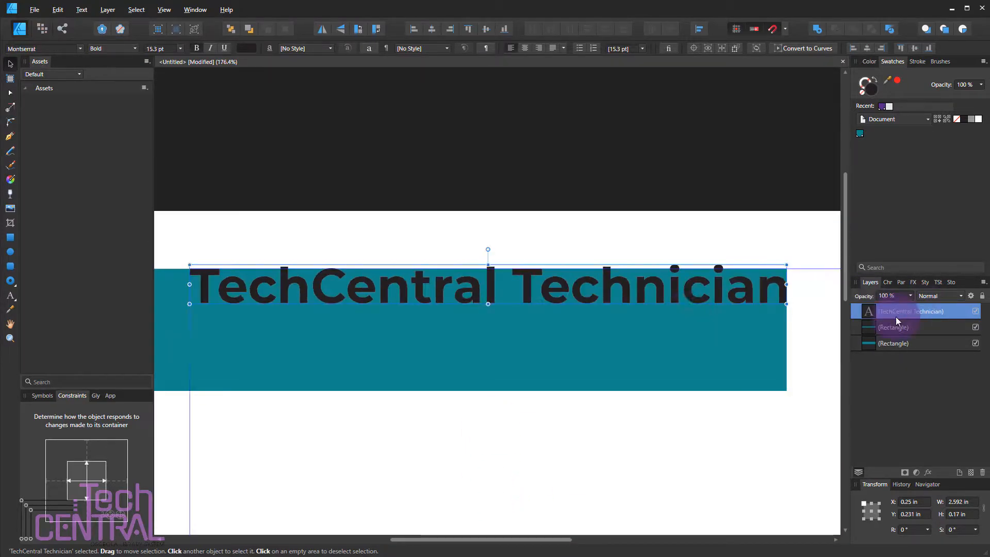
{"action": "left_click", "coordinate": [10, 237]}
{"action": "left_click_drag", "start_coordinate": [823, 408], "coordinate": [195, 279]}
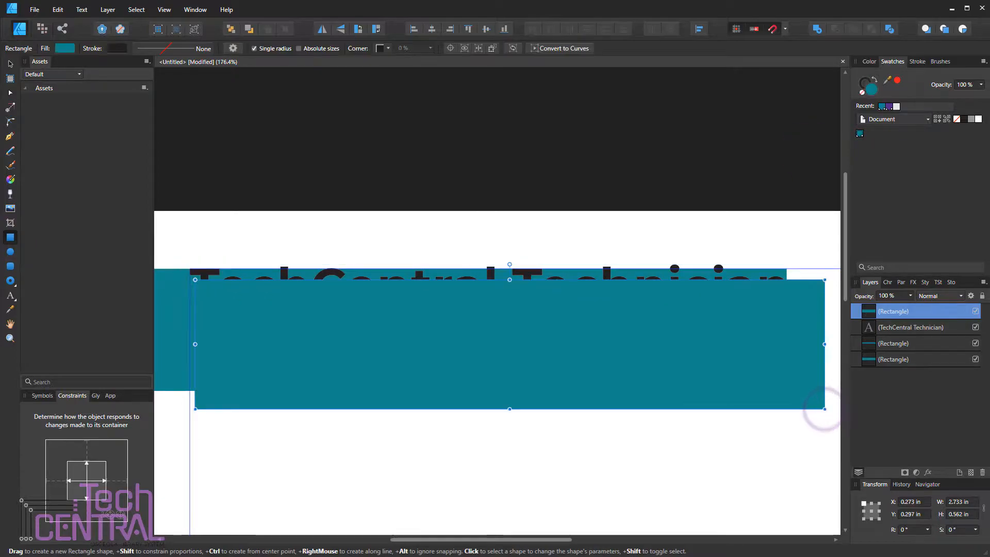
{"action": "left_click_drag", "start_coordinate": [195, 344], "coordinate": [222, 344]}
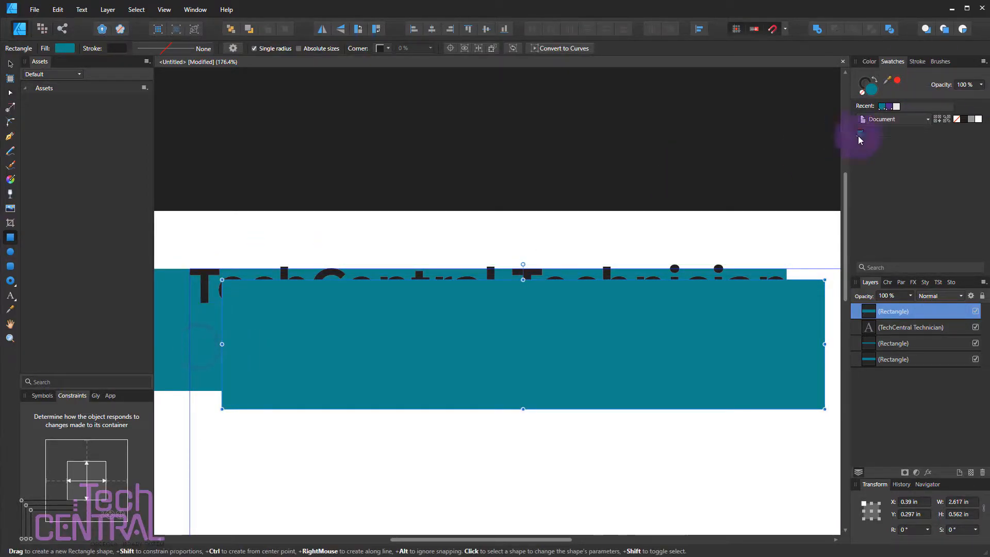
Step: Fill the new rectangle with the recently used purple and move it behind all other layers
{"action": "left_click", "coordinate": [881, 119]}
{"action": "left_click", "coordinate": [887, 106]}
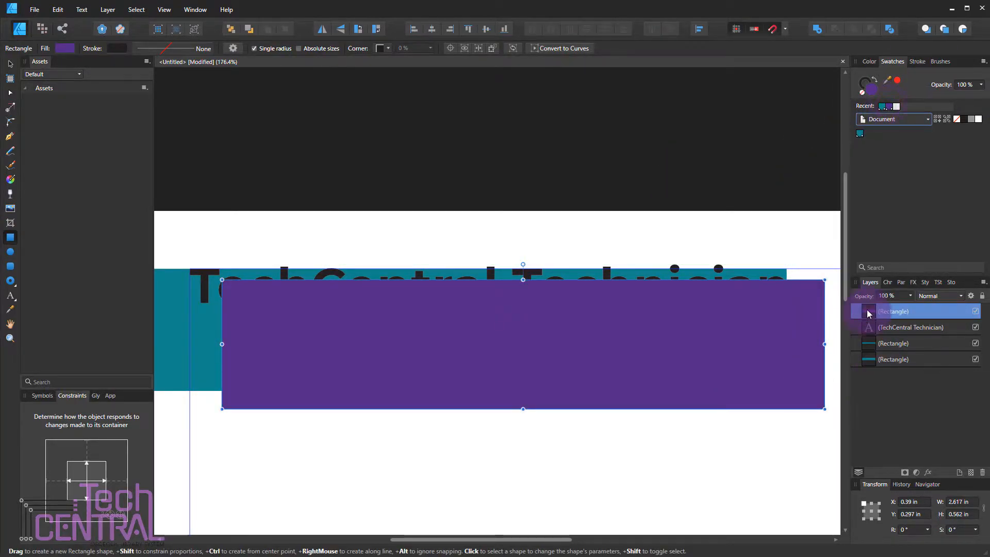
{"action": "left_click_drag", "start_coordinate": [867, 309], "coordinate": [861, 397]}
Step: Set the TechCentral Technician title's blend mode to Erase and nest it inside the teal title bar's layer
{"action": "left_click", "coordinate": [889, 308]}
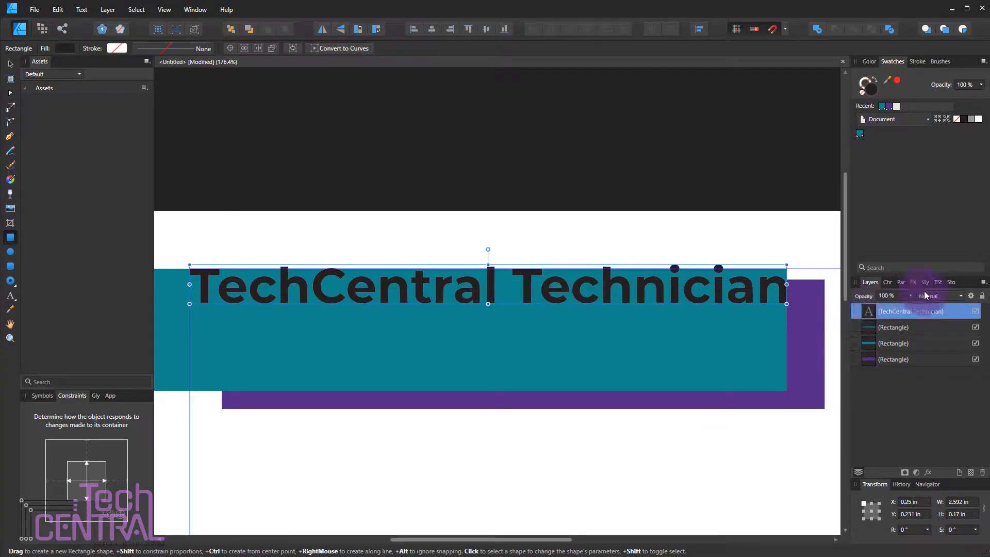
{"action": "left_click", "coordinate": [947, 295]}
{"action": "scroll", "coordinate": [925, 436], "scroll_direction": "down", "scroll_amount": 6}
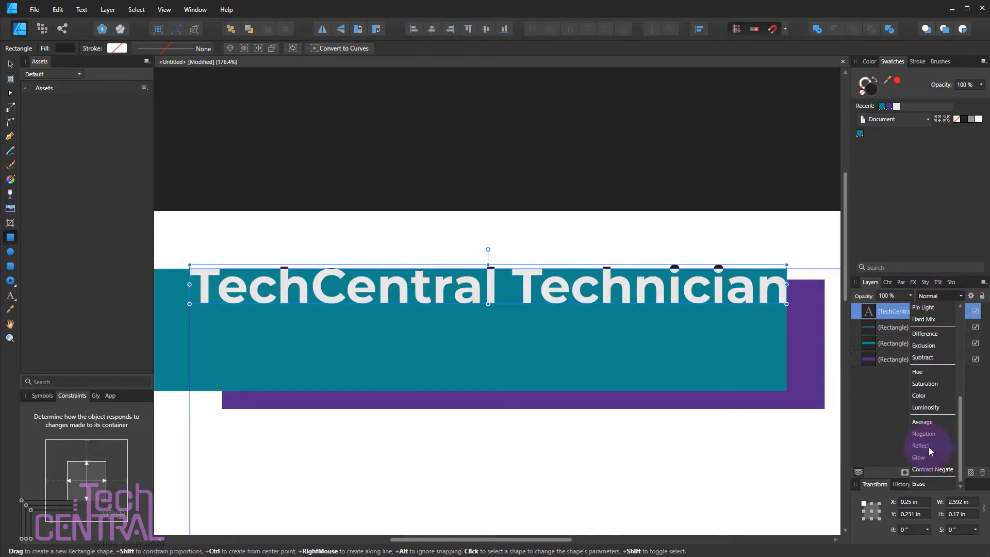
{"action": "left_click", "coordinate": [924, 479]}
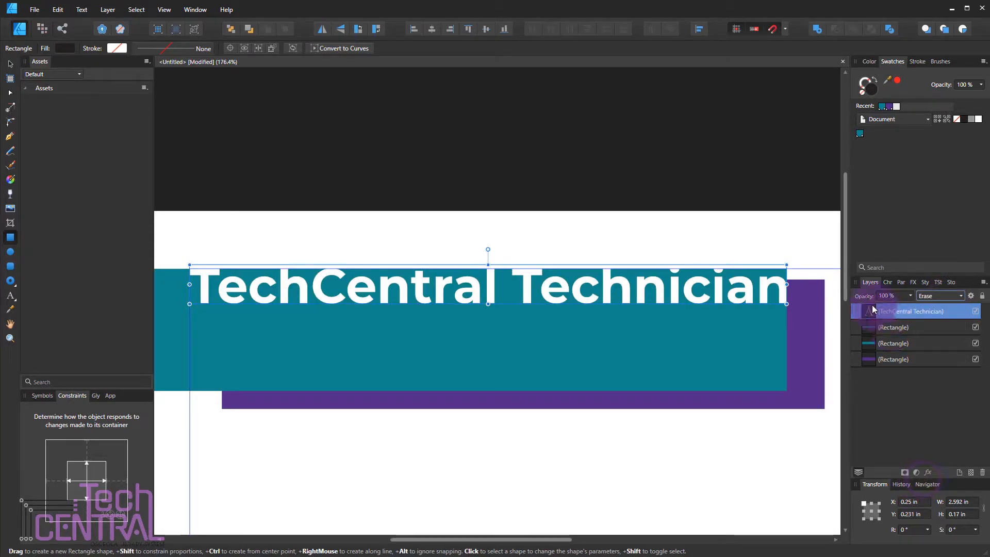
{"action": "left_click_drag", "start_coordinate": [872, 309], "coordinate": [882, 349]}
Step: Stretch the purple rectangle to cover the whole 3.5 × 2 in card, hiding it during the resize and showing it again
{"action": "left_click", "coordinate": [10, 64]}
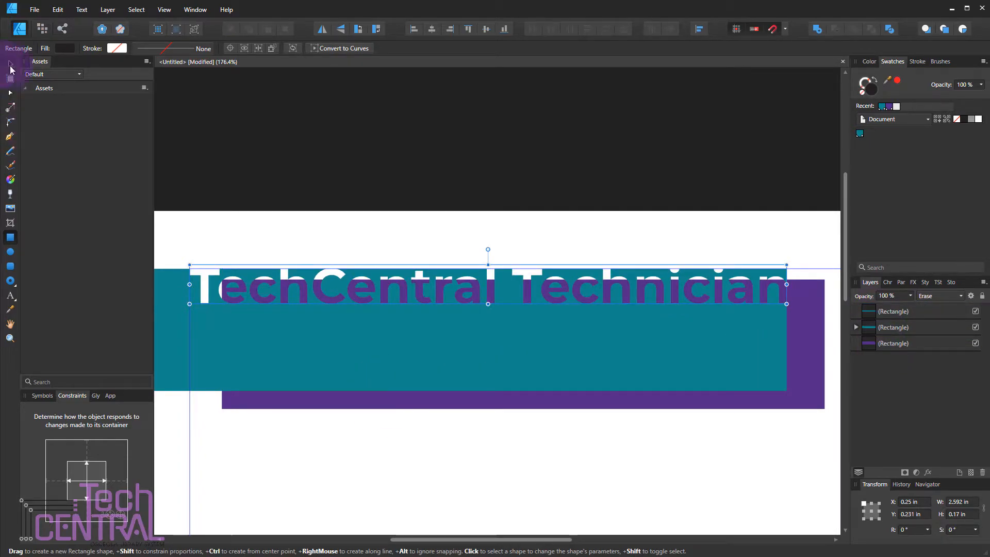
{"action": "mouse_move", "coordinate": [782, 361]}
{"action": "left_mouse_down"}
{"action": "mouse_move", "coordinate": [806, 377]}
{"action": "mouse_move", "coordinate": [775, 332]}
{"action": "mouse_move", "coordinate": [839, 374]}
{"action": "mouse_move", "coordinate": [754, 370]}
{"action": "mouse_move", "coordinate": [775, 403]}
{"action": "mouse_move", "coordinate": [784, 364]}
{"action": "mouse_move", "coordinate": [760, 366]}
{"action": "mouse_move", "coordinate": [755, 353]}
{"action": "mouse_move", "coordinate": [785, 367]}
{"action": "left_mouse_up"}
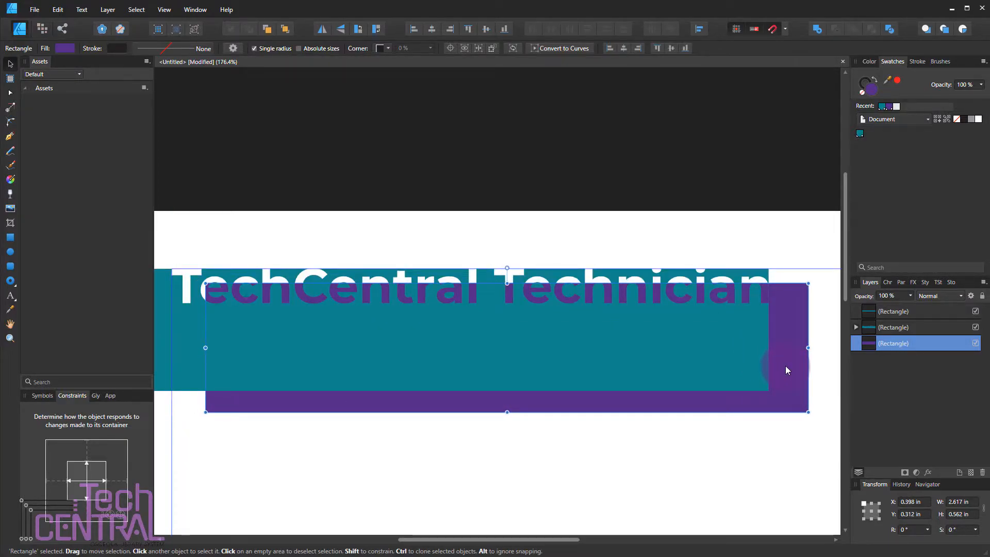
{"action": "left_click", "coordinate": [976, 343]}
{"action": "scroll", "coordinate": [528, 359], "scroll_direction": "down", "scroll_amount": 5}
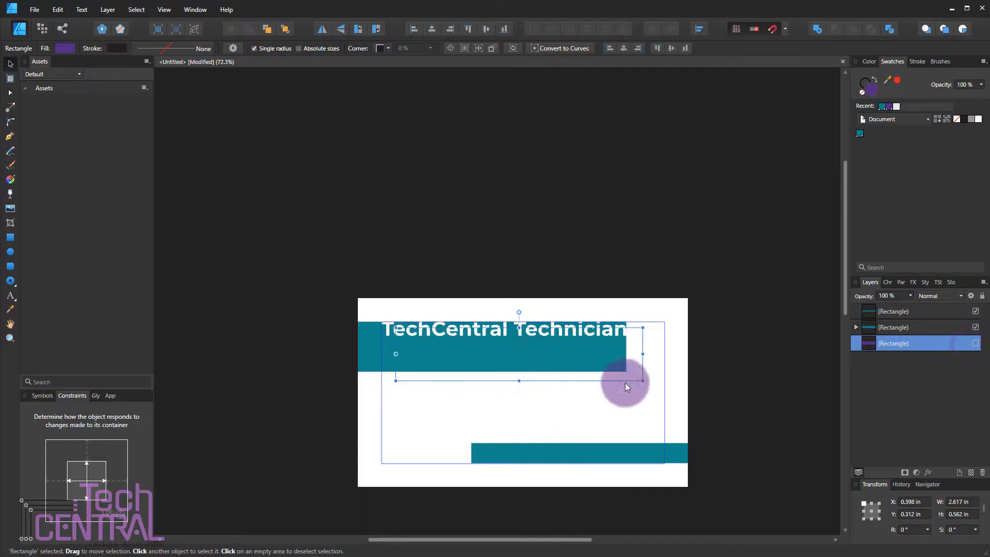
{"action": "left_click_drag", "start_coordinate": [645, 381], "coordinate": [688, 487]}
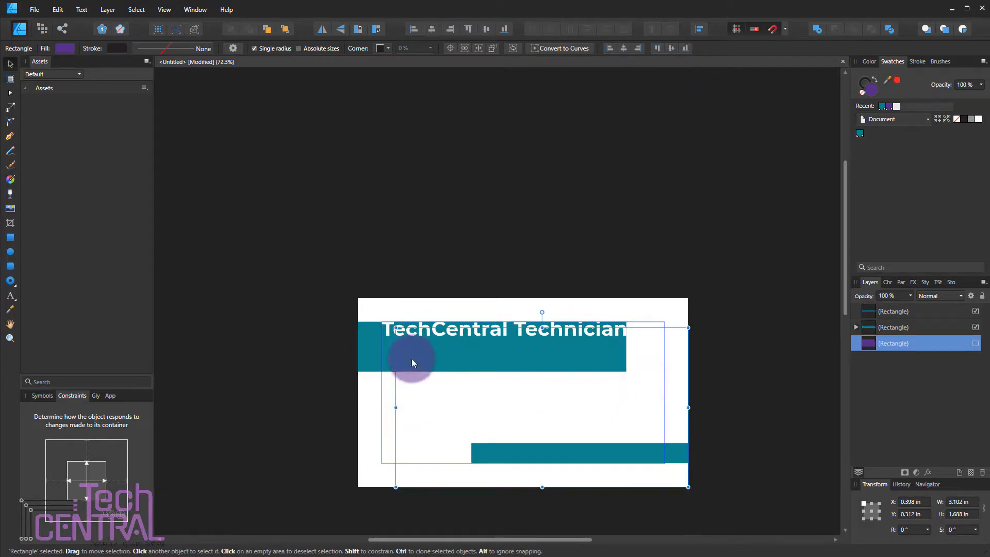
{"action": "left_click_drag", "start_coordinate": [394, 328], "coordinate": [358, 298]}
{"action": "left_click", "coordinate": [975, 343]}
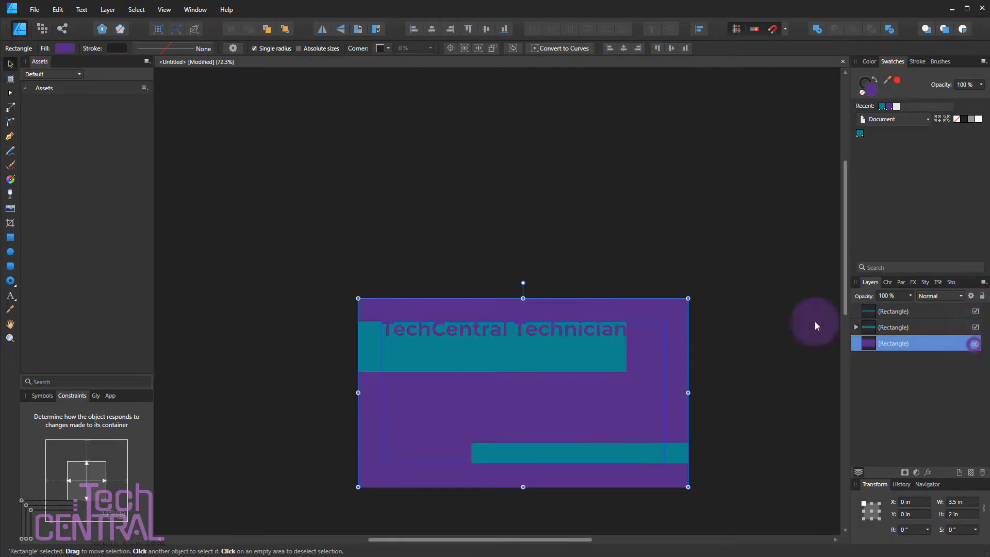
Step: Add the background rectangle's fill to the document swatches, recolour that swatch light blue, and hide the background
{"action": "left_click", "coordinate": [890, 122]}
{"action": "left_click", "coordinate": [889, 122]}
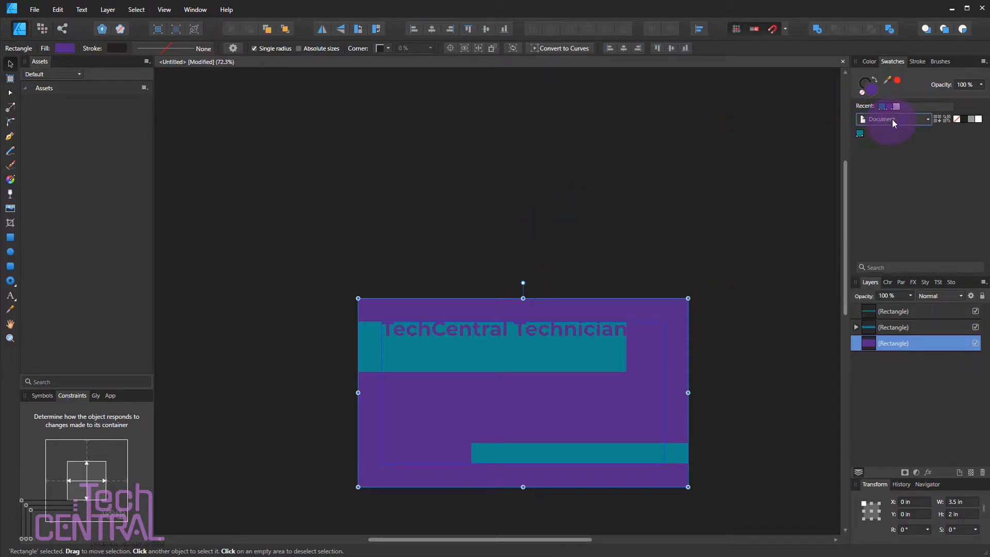
{"action": "left_click", "coordinate": [949, 119]}
{"action": "double_click", "coordinate": [868, 134]}
{"action": "left_click_drag", "start_coordinate": [865, 164], "coordinate": [883, 173]}
{"action": "double_click", "coordinate": [868, 133]}
{"action": "left_click", "coordinate": [976, 344]}
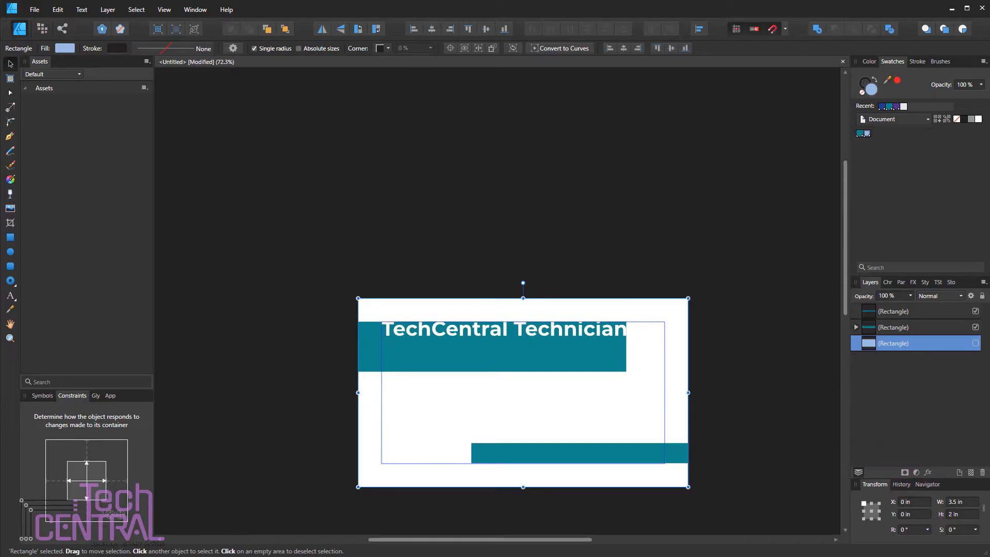
Step: Give both teal bars slightly rounded corners with a radius of 5 %
{"action": "left_click", "coordinate": [892, 332]}
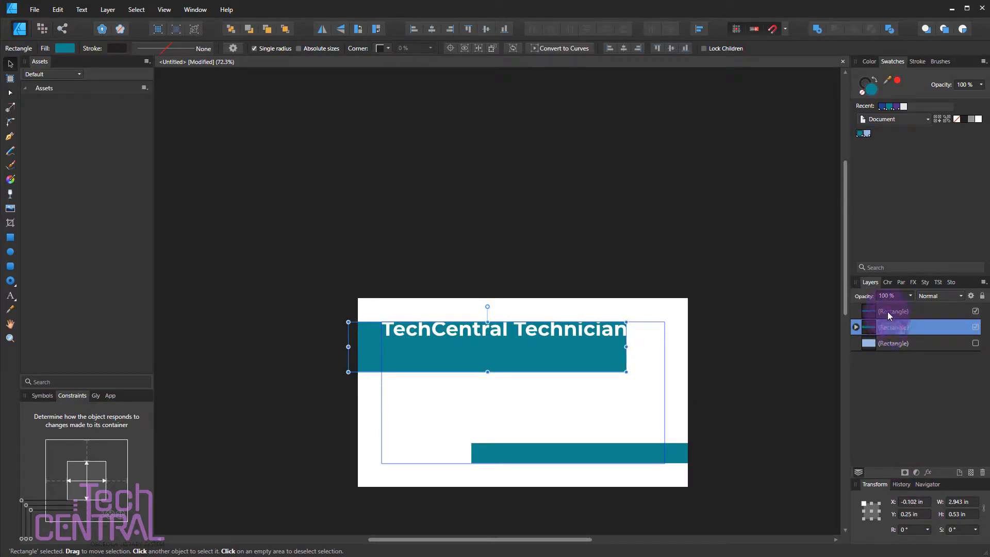
{"action": "left_click", "coordinate": [887, 312], "text": "shift"}
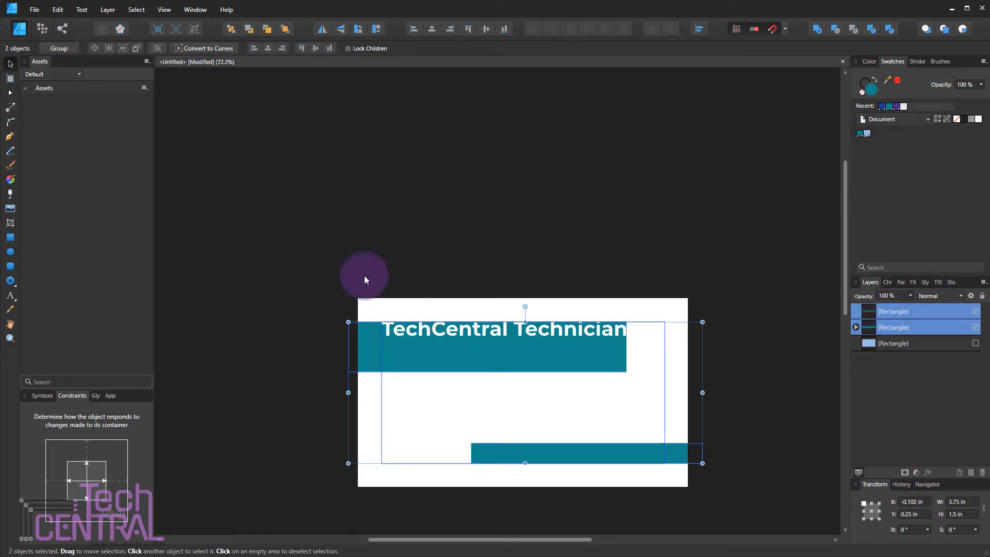
{"action": "left_click", "coordinate": [10, 238]}
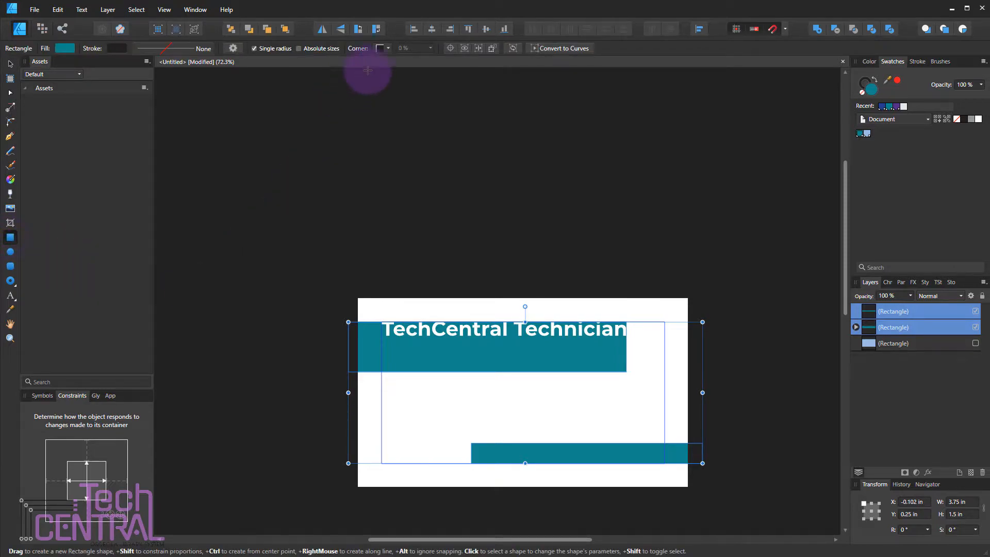
{"action": "left_click", "coordinate": [386, 48]}
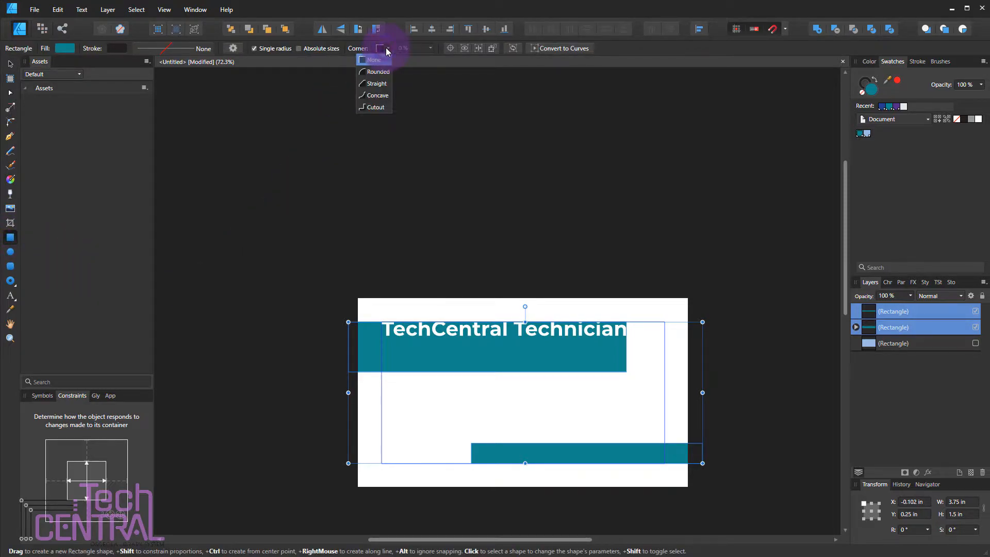
{"action": "left_click", "coordinate": [382, 72]}
{"action": "left_click", "coordinate": [430, 47]}
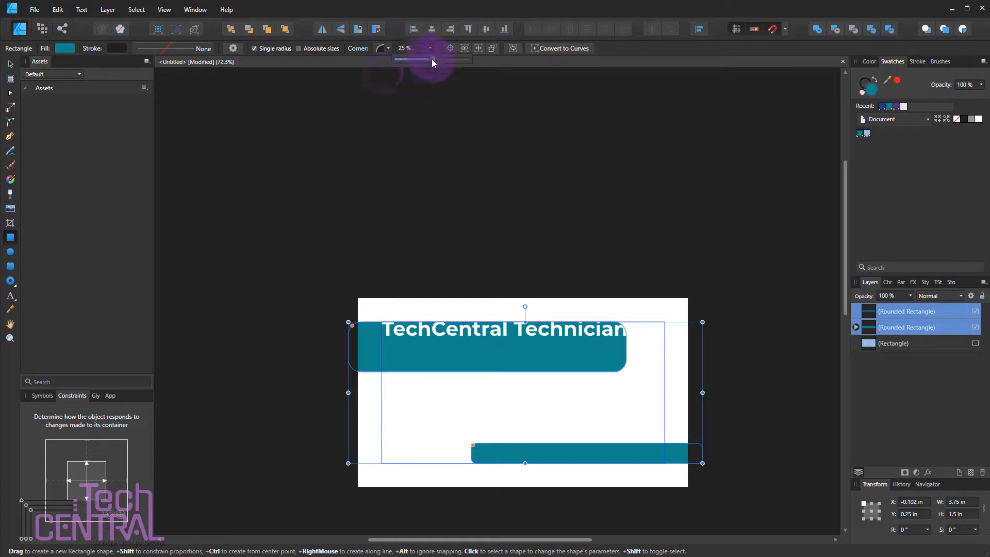
{"action": "left_click_drag", "start_coordinate": [442, 62], "coordinate": [406, 64]}
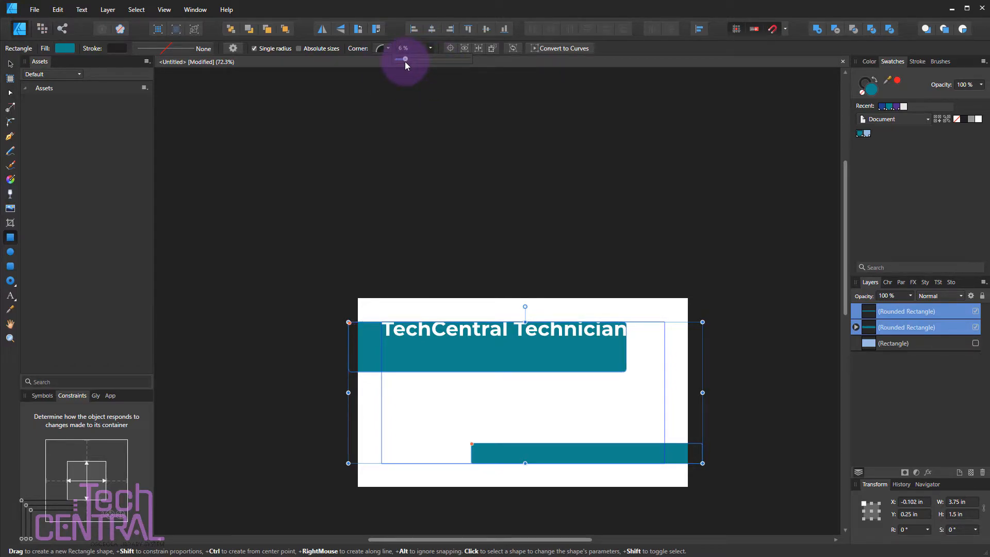
{"action": "left_click", "coordinate": [749, 455]}
{"action": "scroll", "coordinate": [509, 457], "scroll_direction": "up", "scroll_amount": 4}
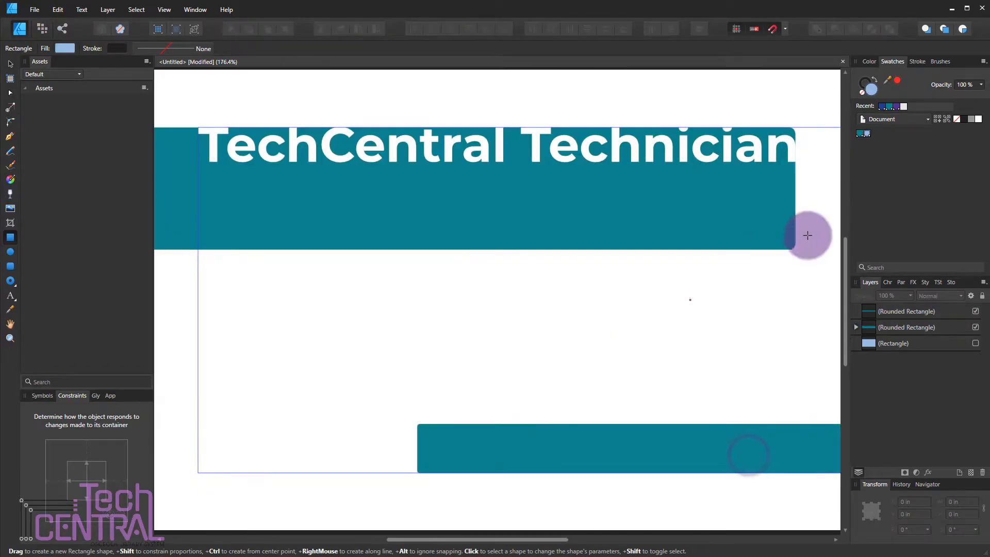
{"action": "scroll", "coordinate": [418, 359], "scroll_direction": "down", "scroll_amount": 1}
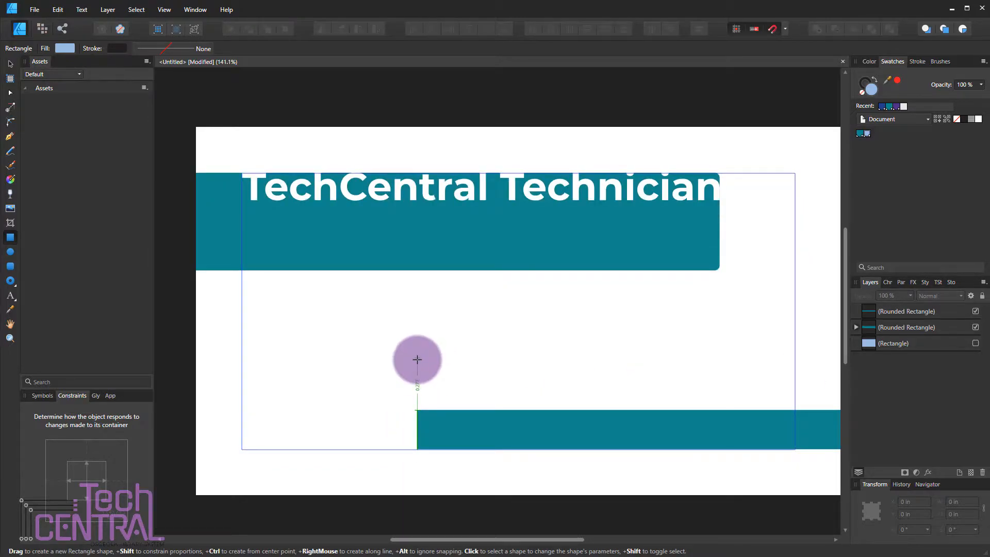
{"action": "scroll", "coordinate": [417, 360], "scroll_direction": "down", "scroll_amount": 1}
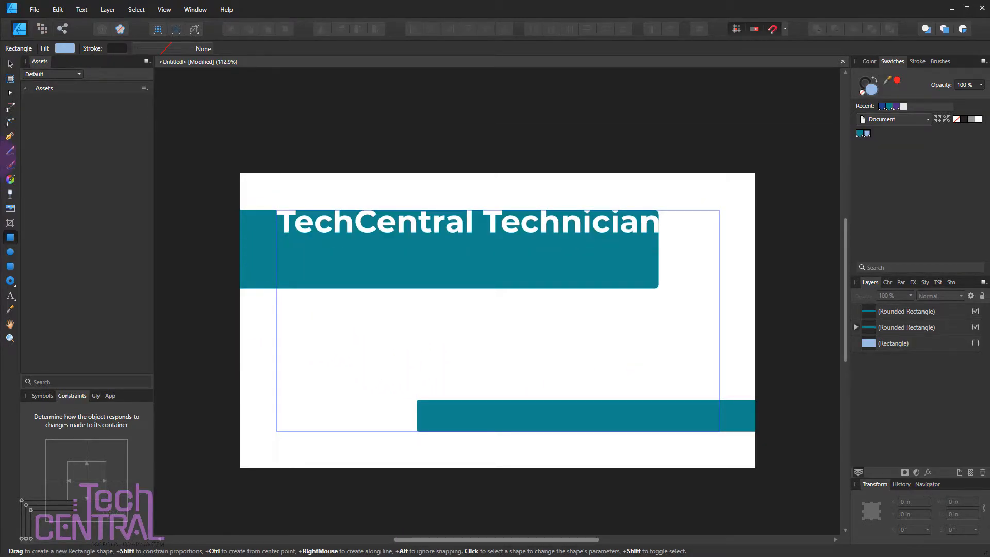
Step: Try shortening the title bar from its left end, once to the card's edge and once to about 0.75 in wide, undoing both
{"action": "left_click", "coordinate": [11, 62]}
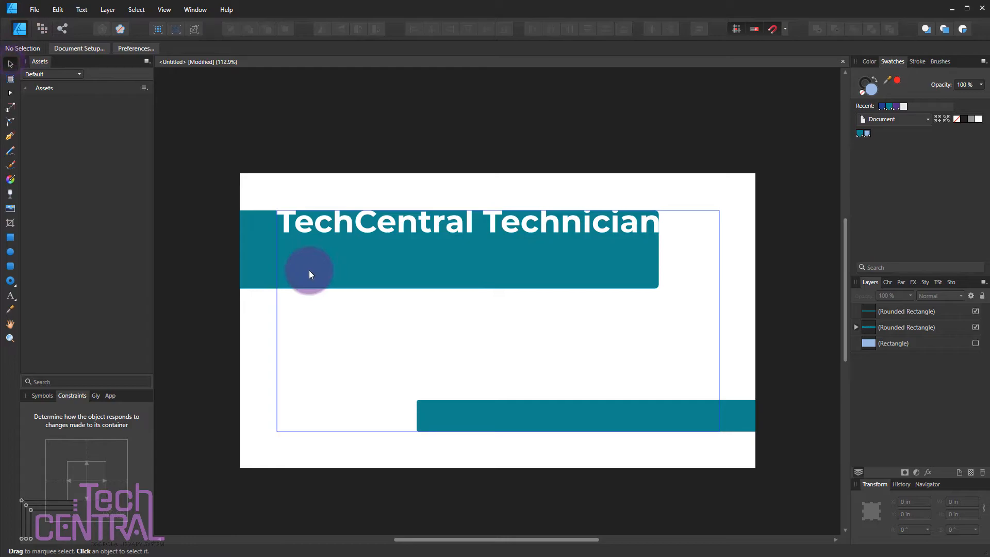
{"action": "left_click", "coordinate": [244, 256]}
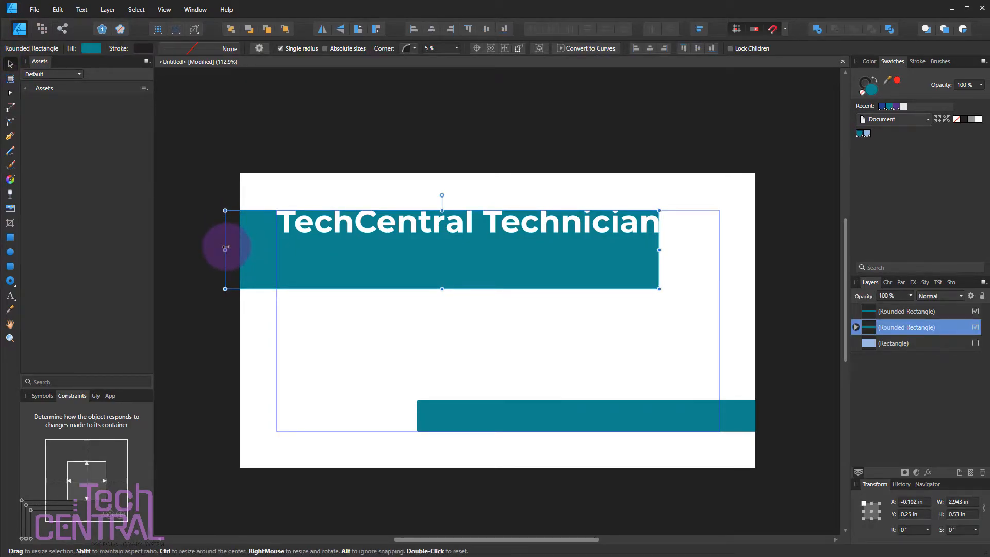
{"action": "left_click_drag", "start_coordinate": [227, 249], "coordinate": [241, 249]}
{"action": "scroll", "coordinate": [239, 216], "scroll_direction": "up", "scroll_amount": 6}
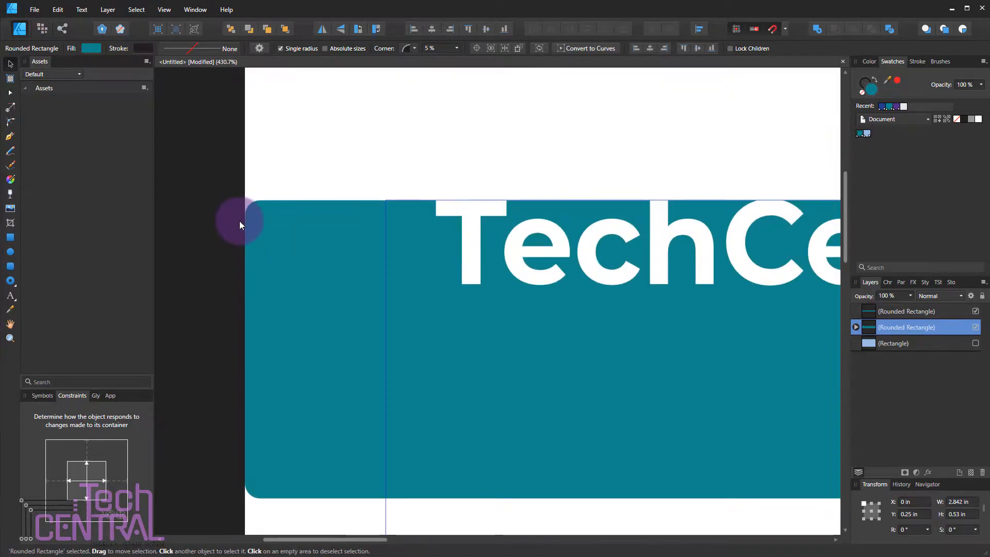
{"action": "scroll", "coordinate": [239, 225], "scroll_direction": "up", "scroll_amount": 3}
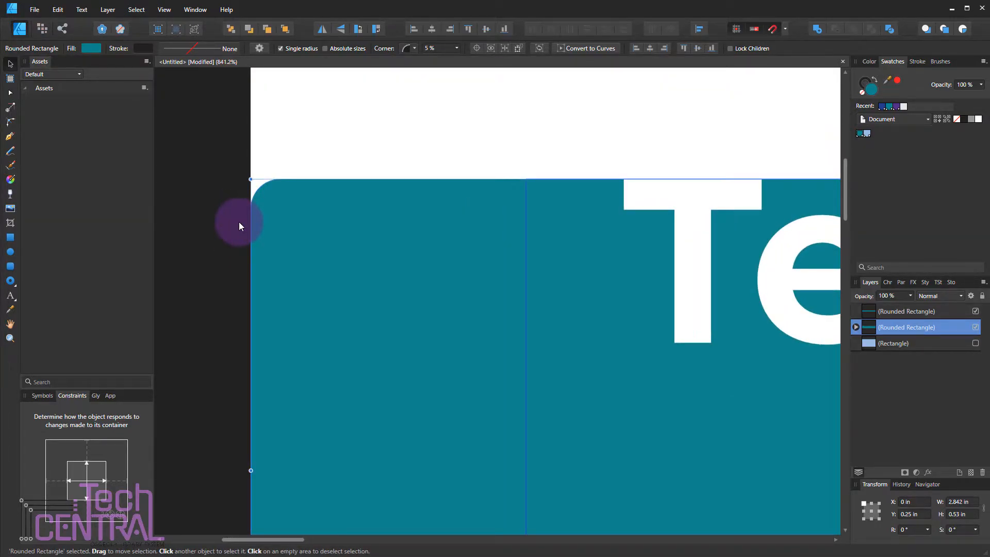
{"action": "scroll", "coordinate": [240, 222], "scroll_direction": "down", "scroll_amount": 6}
{"action": "scroll", "coordinate": [243, 256], "scroll_direction": "down", "scroll_amount": 3}
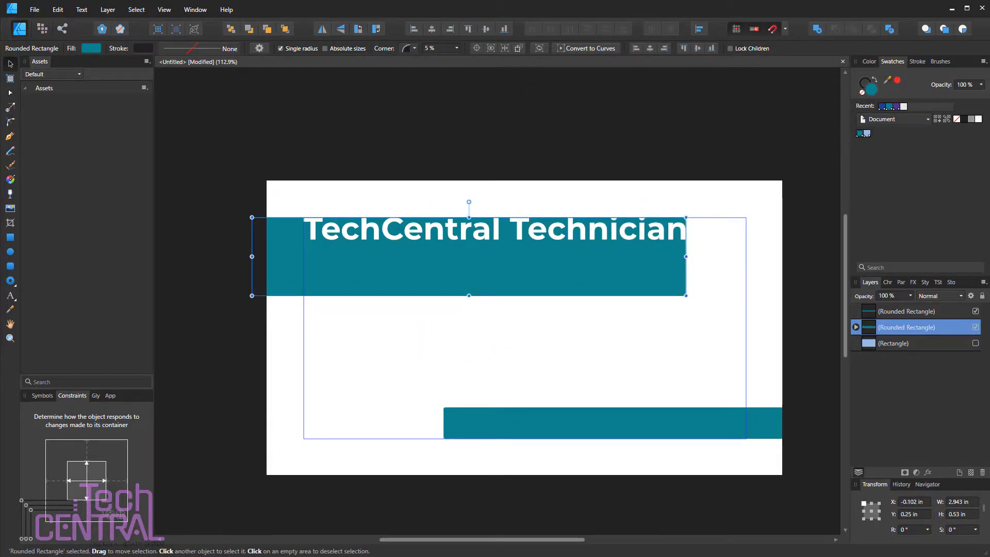
{"action": "left_click_drag", "start_coordinate": [252, 256], "coordinate": [575, 256]}
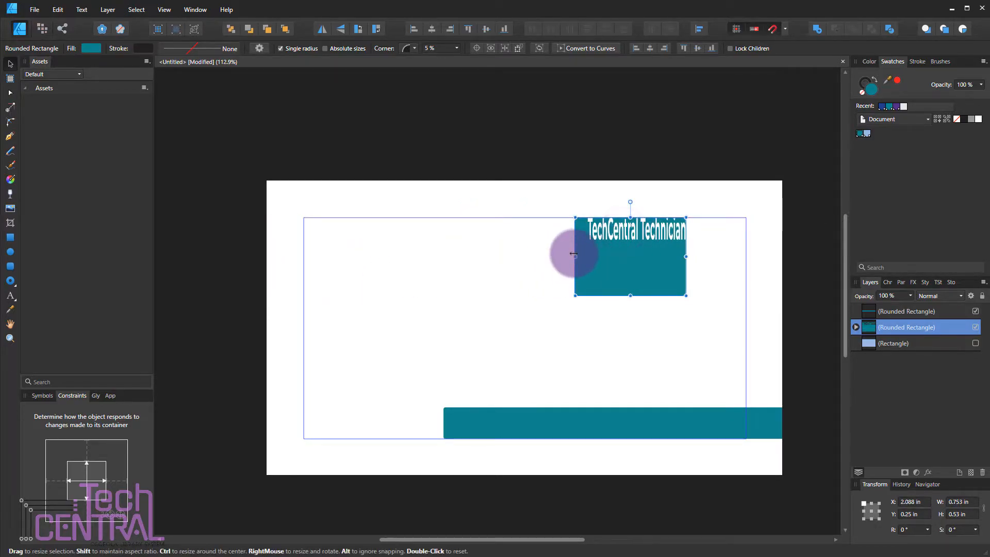
{"action": "key", "text": "ctrl+z"}
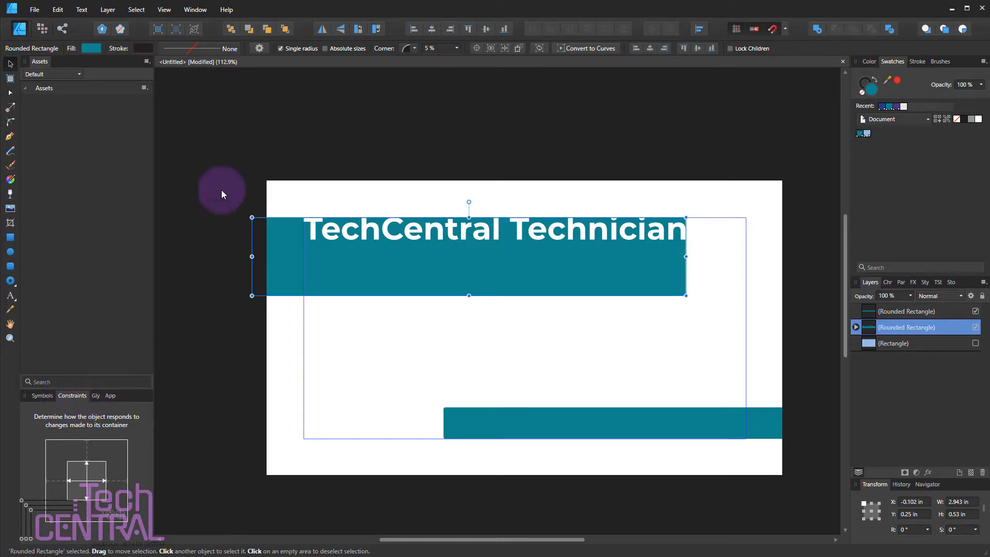
Step: Try anchoring the title bar's top and right sides with constraints, test by resizing it to about 1.98 × 1.33 in, and undo
{"action": "left_click", "coordinate": [163, 9]}
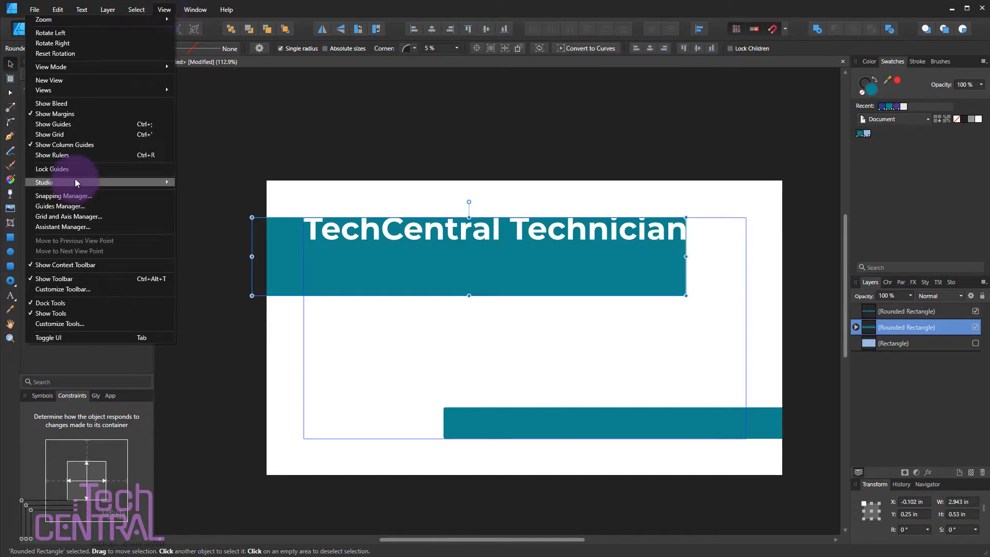
{"action": "mouse_move", "coordinate": [76, 183]}
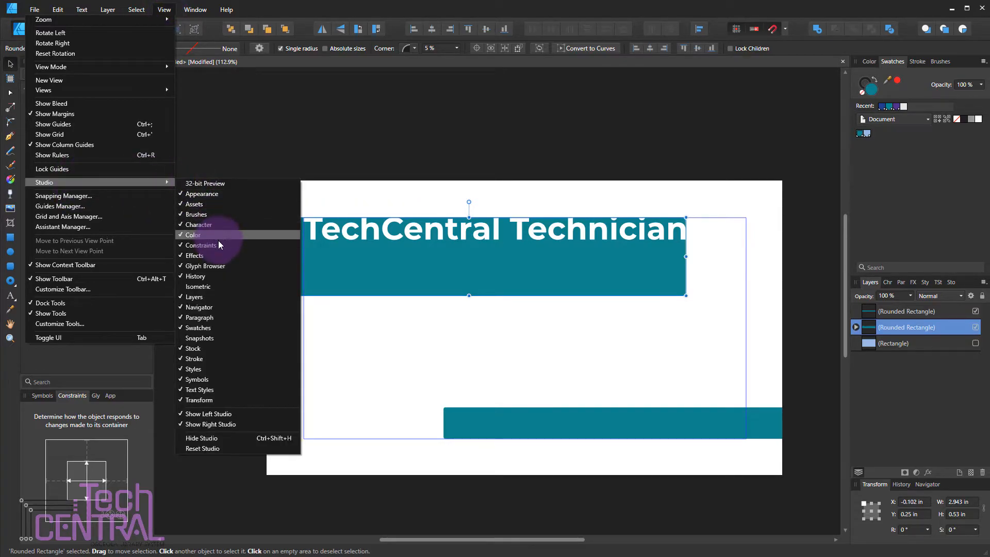
{"action": "left_click", "coordinate": [68, 396]}
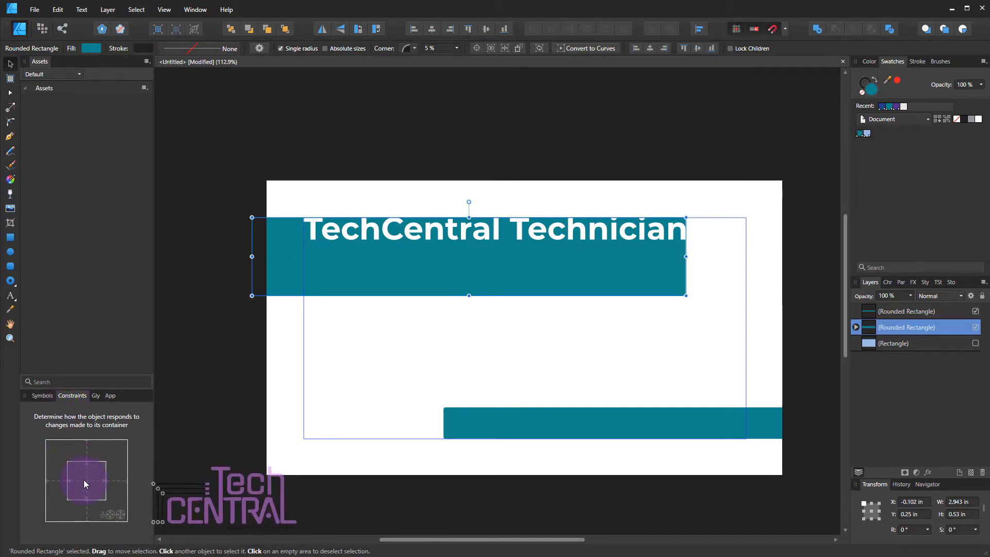
{"action": "left_click", "coordinate": [662, 255]}
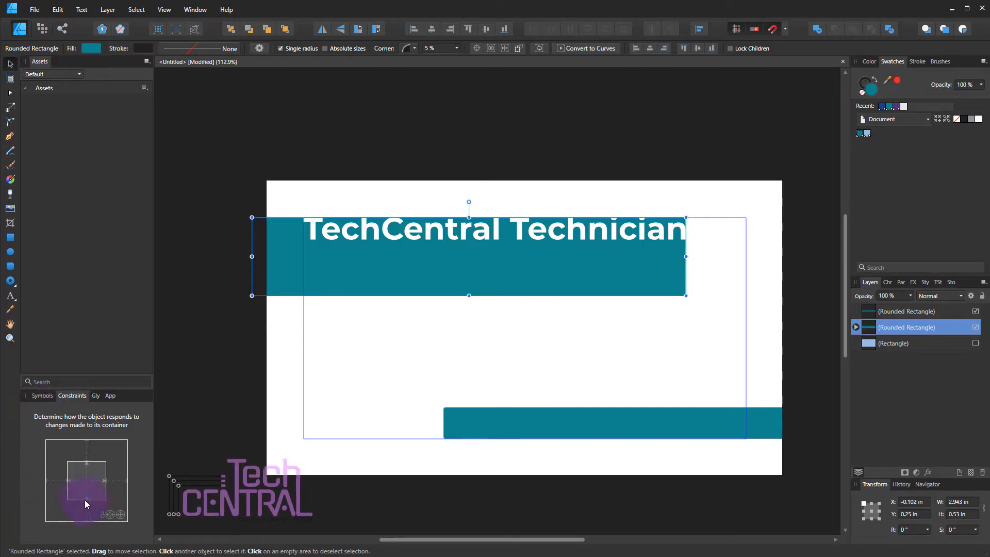
{"action": "left_click", "coordinate": [118, 482]}
{"action": "left_click", "coordinate": [88, 448]}
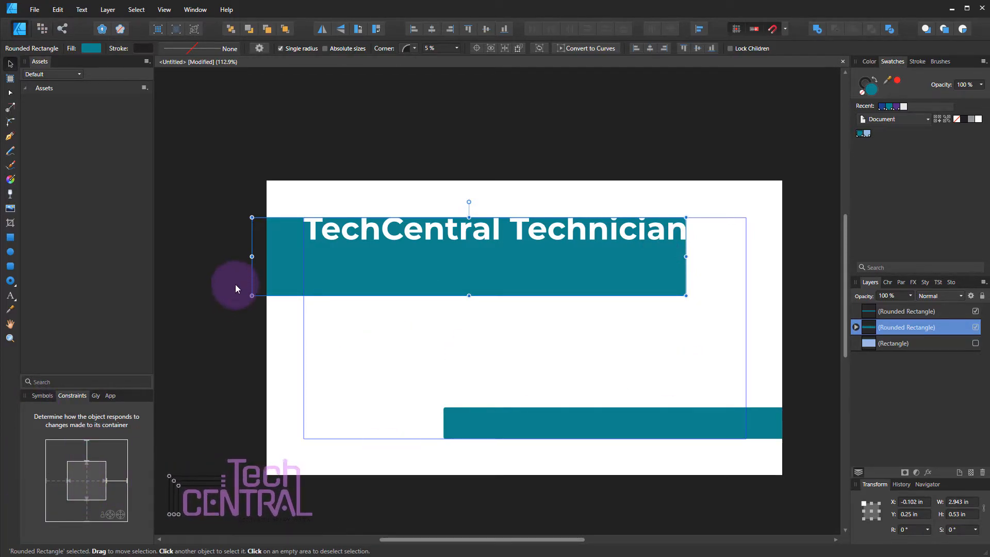
{"action": "left_click_drag", "start_coordinate": [686, 295], "coordinate": [540, 406]}
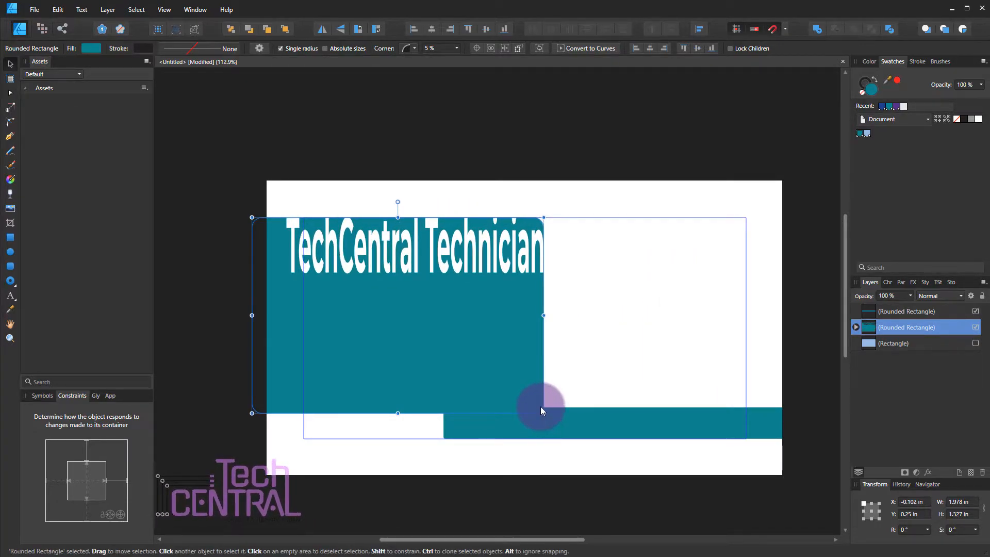
{"action": "key", "text": "ctrl+z"}
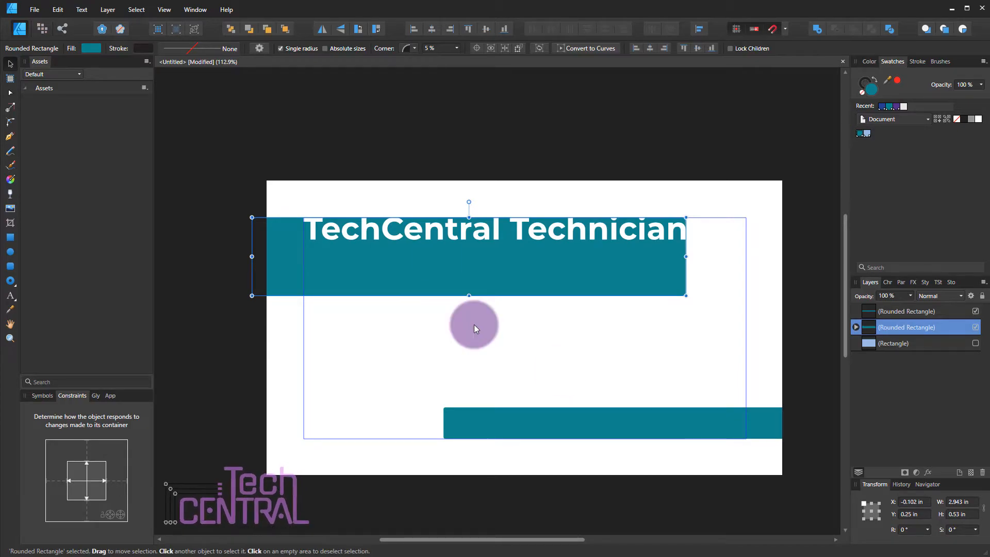
Step: Constrain the title text nested in the title bar so its top and right sides are anchored and it does not scale
{"action": "left_click", "coordinate": [856, 327]}
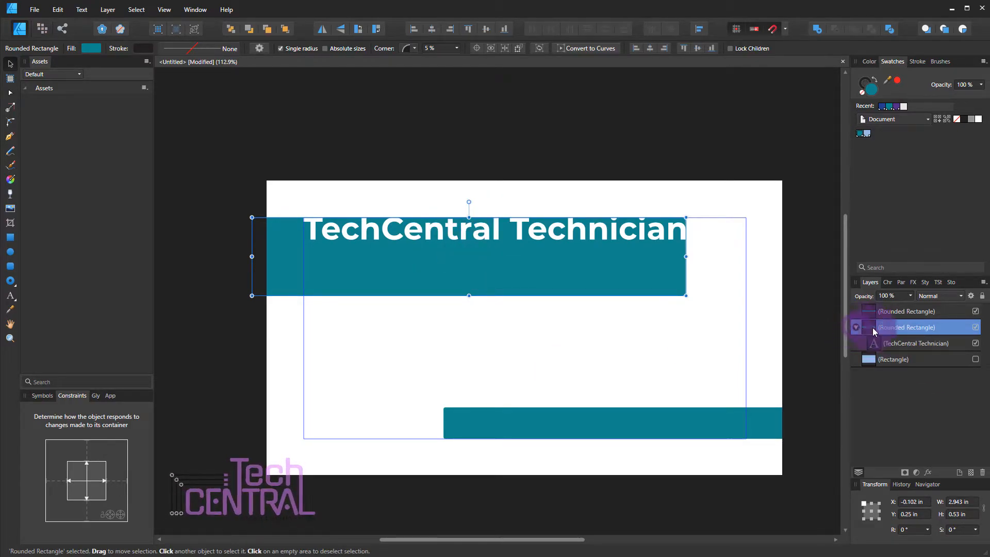
{"action": "left_click", "coordinate": [908, 343]}
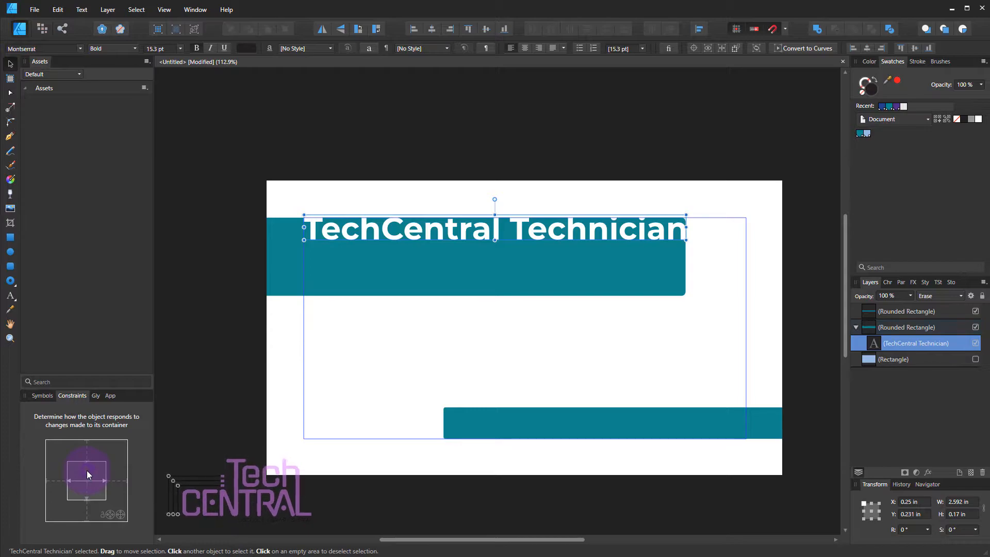
{"action": "left_click", "coordinate": [115, 481]}
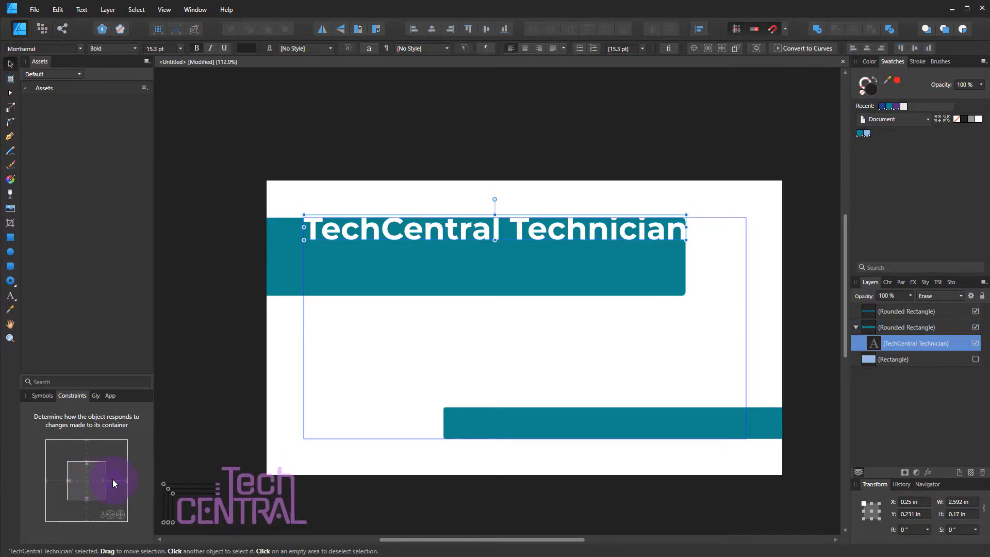
{"action": "left_click", "coordinate": [89, 448]}
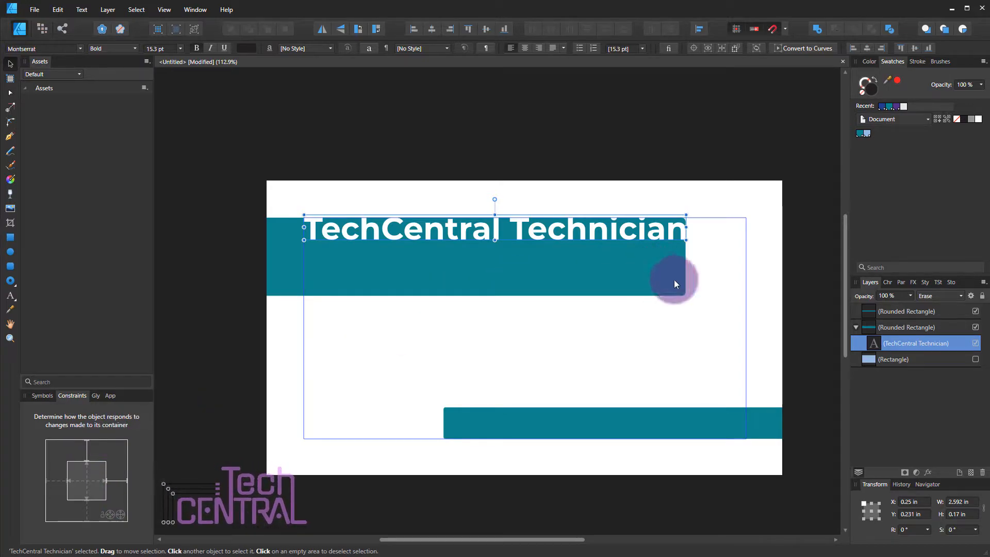
Step: Test resizing the title bar, then reduce its height to about 0.39 in
{"action": "left_click", "coordinate": [909, 327]}
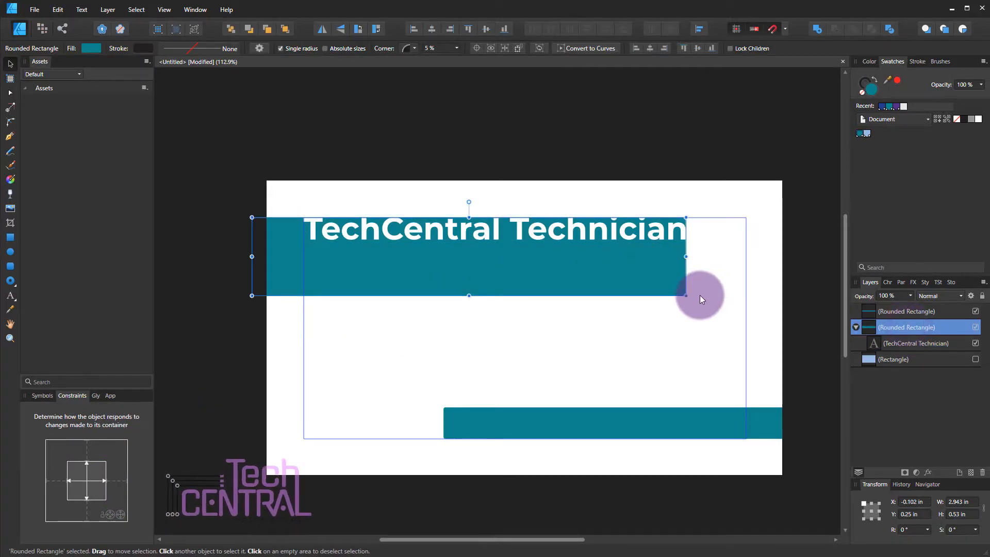
{"action": "mouse_move", "coordinate": [688, 298]}
{"action": "left_mouse_down"}
{"action": "mouse_move", "coordinate": [498, 396]}
{"action": "mouse_move", "coordinate": [679, 171]}
{"action": "mouse_move", "coordinate": [647, 272]}
{"action": "mouse_move", "coordinate": [611, 226]}
{"action": "mouse_move", "coordinate": [484, 327]}
{"action": "mouse_move", "coordinate": [686, 296]}
{"action": "left_mouse_up"}
{"action": "mouse_move", "coordinate": [471, 291]}
{"action": "left_mouse_down"}
{"action": "mouse_move", "coordinate": [471, 227]}
{"action": "mouse_move", "coordinate": [470, 275]}
{"action": "left_mouse_up"}
Step: Duplicate the title text down to the lower edge of the title bar and right-align both text lines
{"action": "left_click_drag", "start_coordinate": [494, 228], "coordinate": [494, 265]}
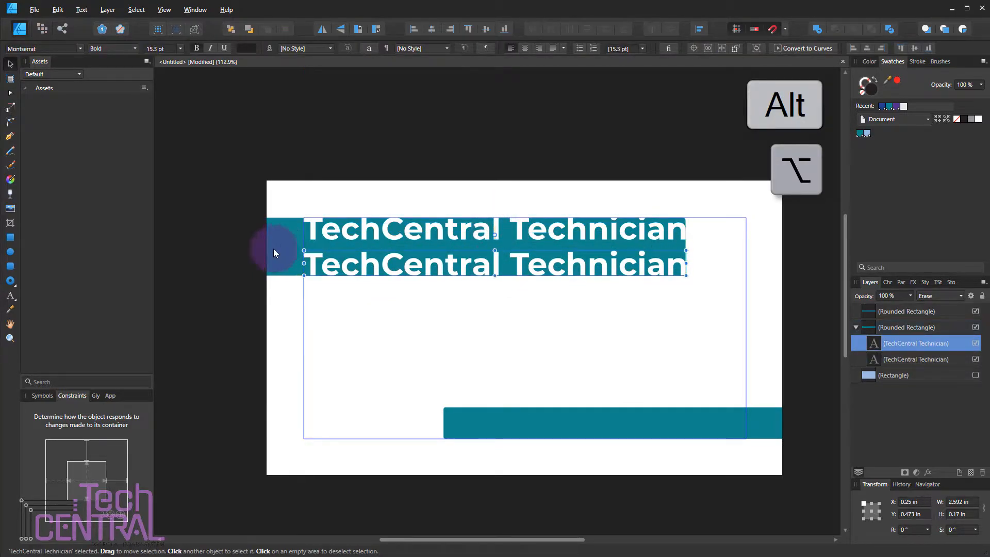
{"action": "left_click", "coordinate": [619, 233]}
{"action": "left_click", "coordinate": [636, 270]}
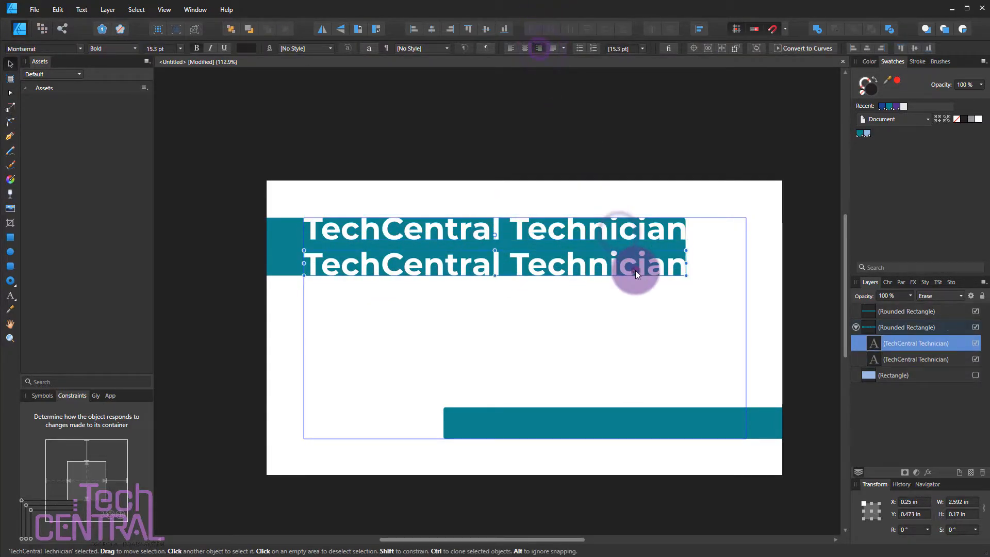
Step: Replace the duplicated text line's content with "Firstname Lastname"
{"action": "double_click", "coordinate": [432, 266]}
{"action": "left_click", "coordinate": [314, 263]}
{"action": "triple_click", "coordinate": [525, 269]}
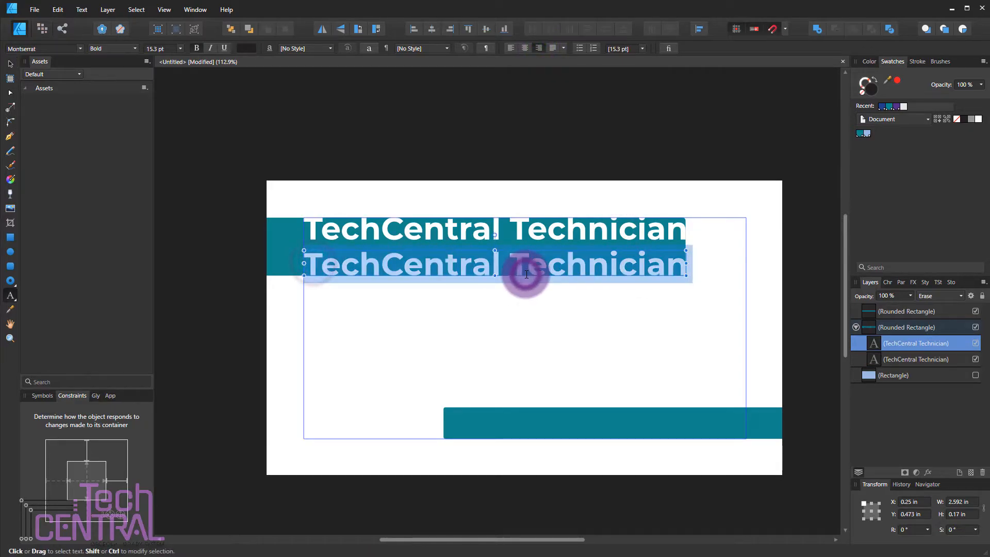
{"action": "type", "text": "Firstname Lastname"}
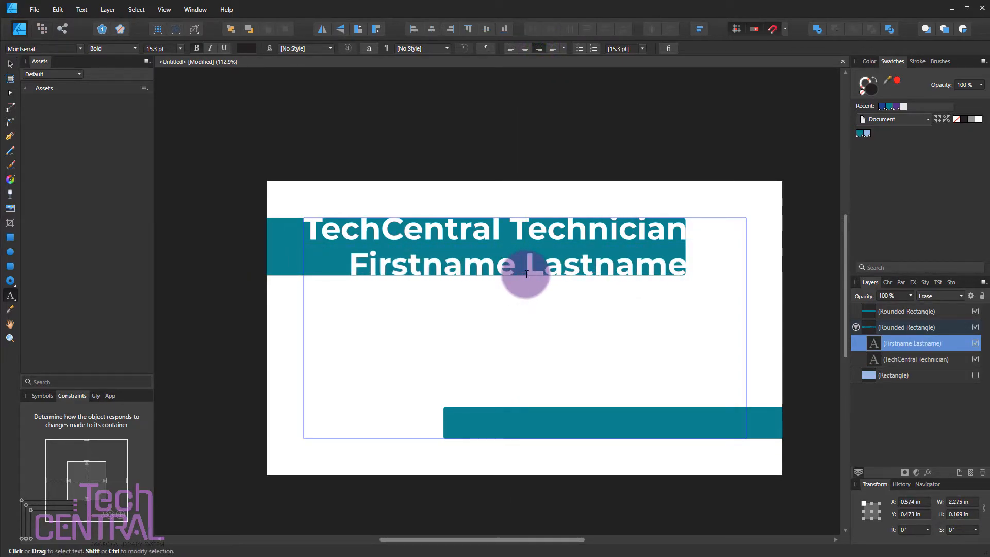
Step: Nudge the name line down to Y 0.476 in at the bar's lower edge and order its layer beneath the title text
{"action": "scroll", "coordinate": [490, 261], "scroll_direction": "up", "scroll_amount": 7}
{"action": "scroll", "coordinate": [594, 274], "scroll_direction": "up", "scroll_amount": 6}
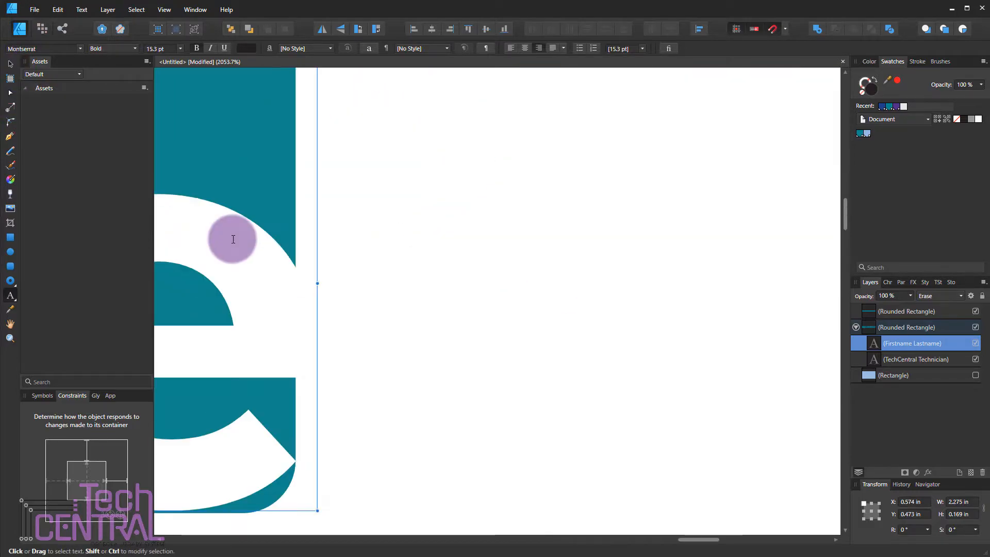
{"action": "scroll", "coordinate": [320, 291], "scroll_direction": "down", "scroll_amount": 1}
{"action": "scroll", "coordinate": [320, 290], "scroll_direction": "down", "scroll_amount": 2}
{"action": "left_click_drag", "start_coordinate": [574, 540], "coordinate": [552, 540]}
{"action": "key", "text": "v"}
{"action": "key", "text": "Down"}
{"action": "scroll", "coordinate": [508, 252], "scroll_direction": "down", "scroll_amount": 7}
{"action": "left_click_drag", "start_coordinate": [909, 348], "coordinate": [910, 364]}
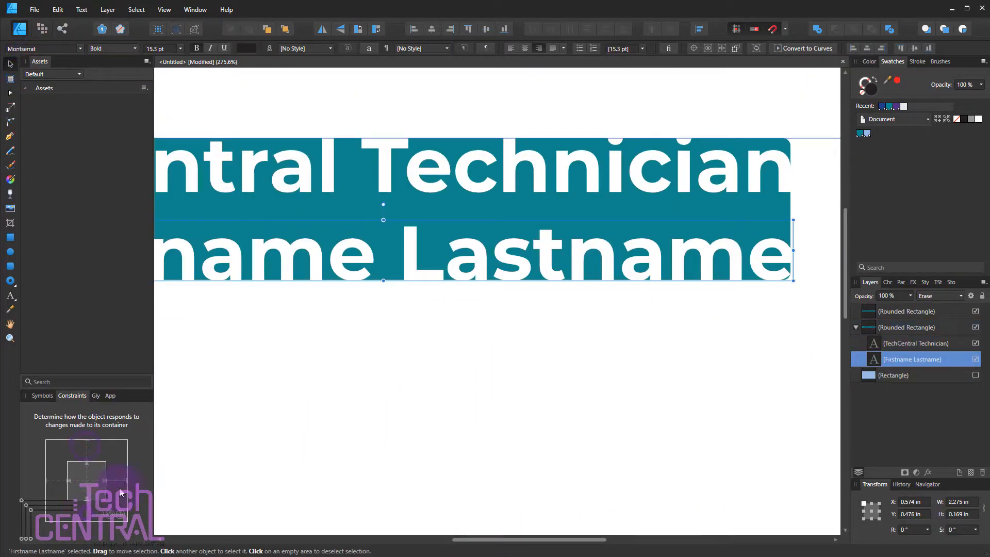
Step: Collapse the title bar's layer and move it above the lower bar in the layer stack
{"action": "scroll", "coordinate": [382, 305], "scroll_direction": "down", "scroll_amount": 6}
{"action": "left_click", "coordinate": [883, 332]}
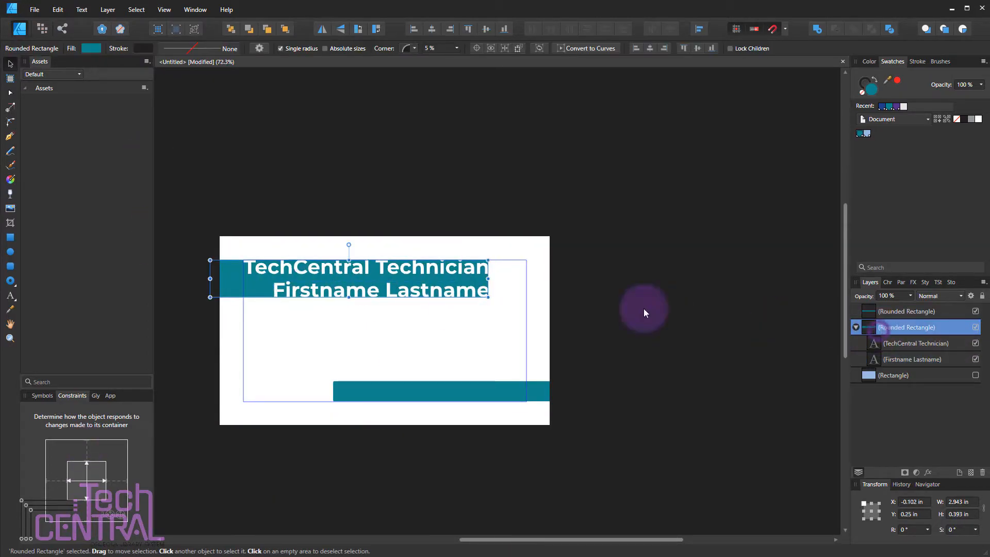
{"action": "left_click", "coordinate": [856, 327]}
{"action": "left_click_drag", "start_coordinate": [864, 314], "coordinate": [861, 332]}
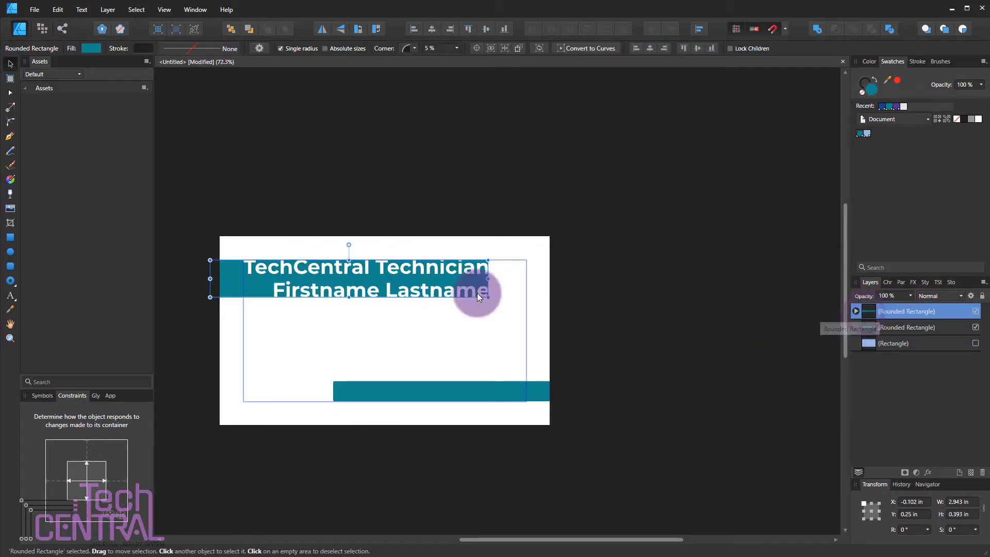
Step: Try enlarging the title bar from its lower-right corner to test the text constraints, and undo the resize
{"action": "scroll", "coordinate": [259, 271], "scroll_direction": "up", "scroll_amount": 2}
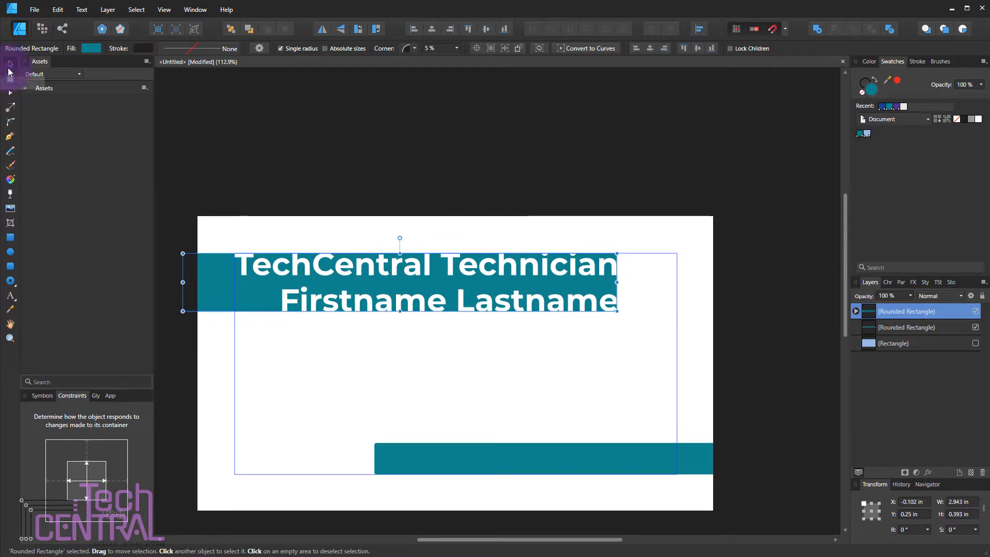
{"action": "left_click_drag", "start_coordinate": [616, 312], "coordinate": [627, 375]}
{"action": "key", "text": "ctrl+z"}
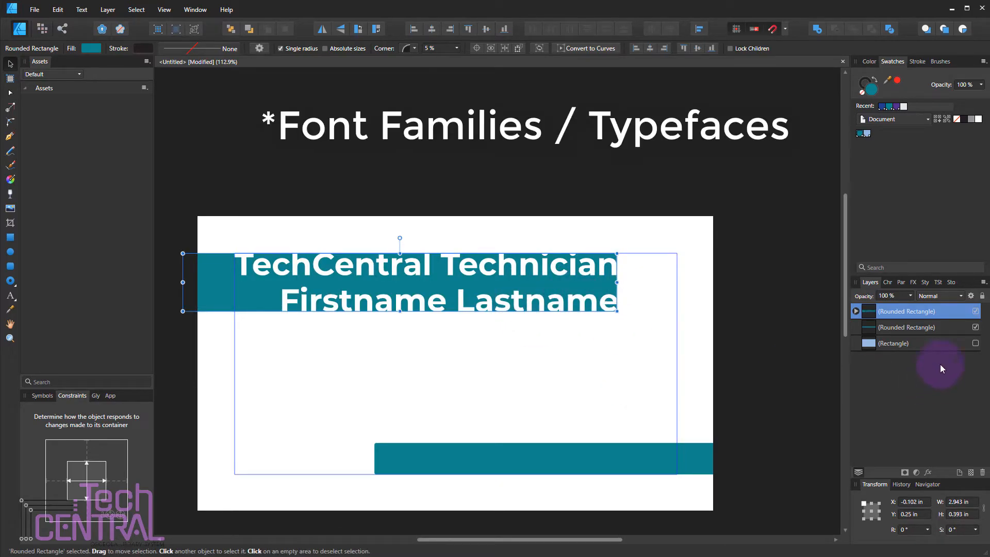
Step: Set the name line's Montserrat font style to Medium
{"action": "left_click", "coordinate": [535, 304]}
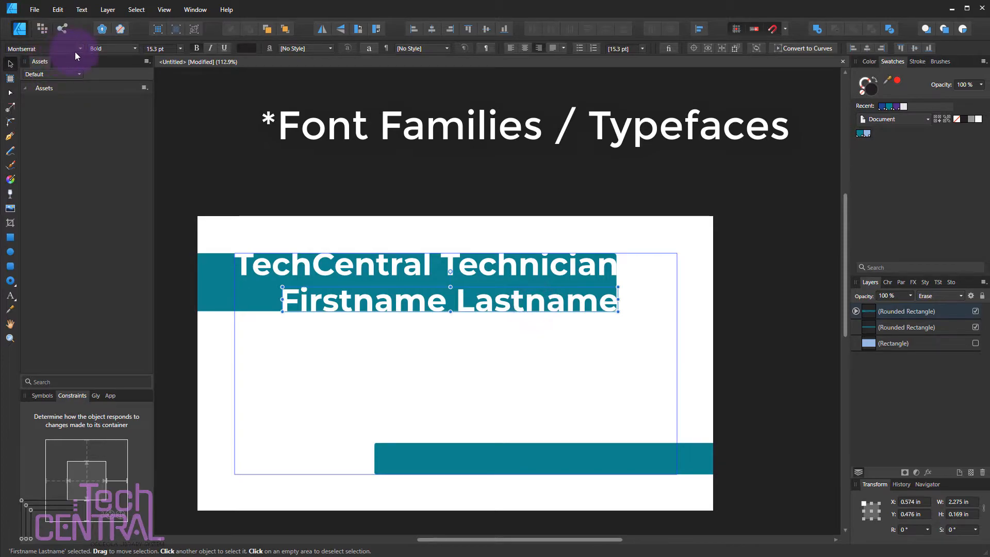
{"action": "left_click", "coordinate": [101, 49]}
{"action": "scroll", "coordinate": [103, 154], "scroll_direction": "up", "scroll_amount": 5}
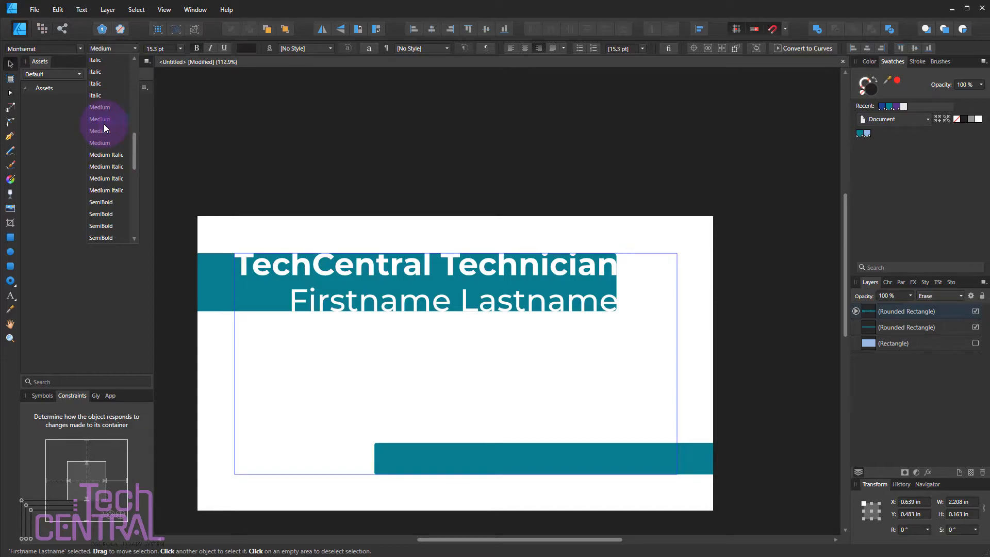
{"action": "left_click", "coordinate": [104, 123]}
Step: Paste a copy of the name line over the lower bar, scale it to 14.2 pt, and replace its text with a labelled phone number
{"action": "key", "text": "ctrl+c"}
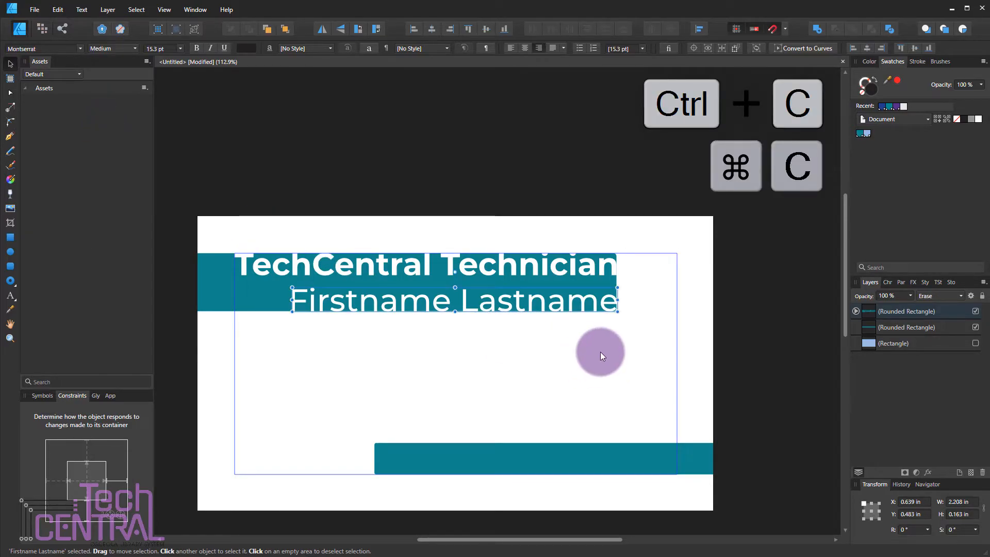
{"action": "left_click", "coordinate": [885, 327]}
{"action": "key", "text": "ctrl+v"}
{"action": "left_click_drag", "start_coordinate": [557, 498], "coordinate": [539, 457]}
{"action": "left_click_drag", "start_coordinate": [701, 459], "coordinate": [687, 459]}
{"action": "double_click", "coordinate": [457, 462]}
{"action": "type", "text": "Phone: 555.555.5555"}
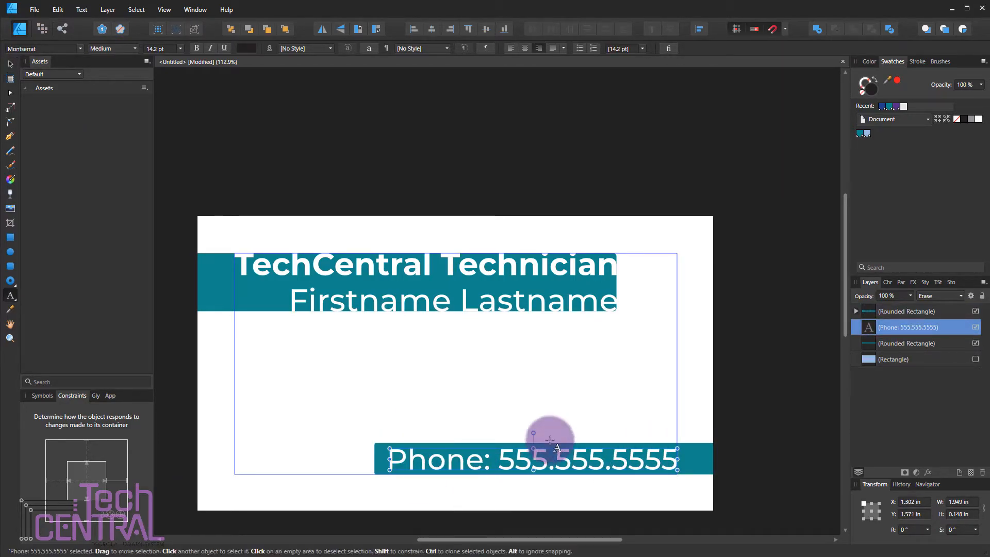
Step: Left-align the phone line and move it toward the lower-left corner of the lower bar
{"action": "scroll", "coordinate": [678, 481], "scroll_direction": "up", "scroll_amount": 2}
{"action": "left_click", "coordinate": [10, 64]}
{"action": "left_click_drag", "start_coordinate": [509, 454], "coordinate": [468, 449]}
{"action": "left_click", "coordinate": [509, 50]}
Step: Fine-tune the phone line against the lower bar's left and bottom edges, to X 1.198 in and Y 1.605 in
{"action": "scroll", "coordinate": [315, 477], "scroll_direction": "up", "scroll_amount": 13}
{"action": "scroll", "coordinate": [370, 395], "scroll_direction": "down", "scroll_amount": 11}
{"action": "scroll", "coordinate": [348, 404], "scroll_direction": "up", "scroll_amount": 10}
{"action": "left_click", "coordinate": [164, 10]}
{"action": "left_click", "coordinate": [130, 115]}
{"action": "left_click", "coordinate": [336, 442]}
{"action": "left_click", "coordinate": [321, 292]}
{"action": "scroll", "coordinate": [311, 329], "scroll_direction": "up", "scroll_amount": 10}
{"action": "left_click_drag", "start_coordinate": [428, 202], "coordinate": [428, 254]}
{"action": "scroll", "coordinate": [436, 330], "scroll_direction": "down", "scroll_amount": 19}
{"action": "left_click", "coordinate": [242, 328]}
{"action": "left_click", "coordinate": [220, 278]}
{"action": "scroll", "coordinate": [220, 278], "scroll_direction": "up", "scroll_amount": 5}
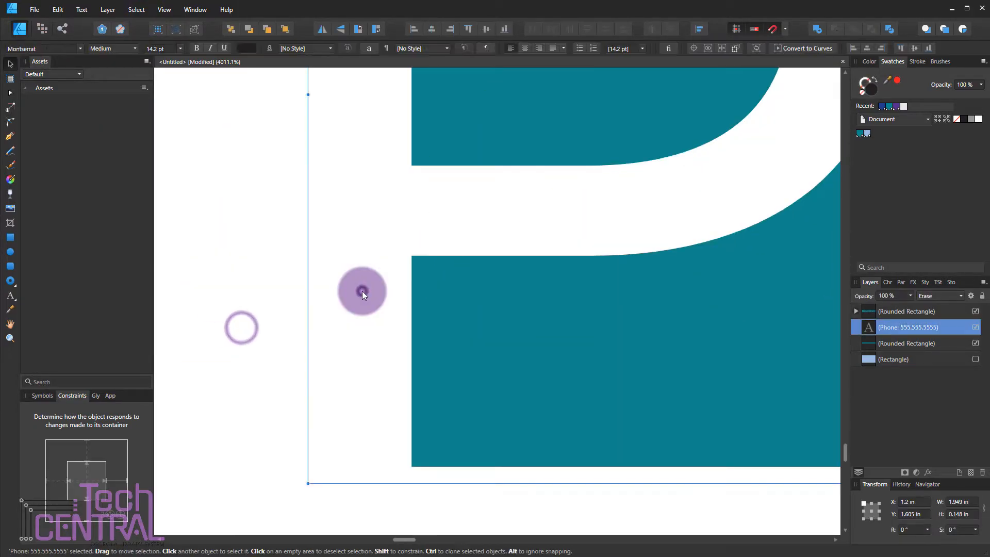
{"action": "scroll", "coordinate": [210, 328], "scroll_direction": "down", "scroll_amount": 4}
{"action": "scroll", "coordinate": [252, 345], "scroll_direction": "down", "scroll_amount": 1}
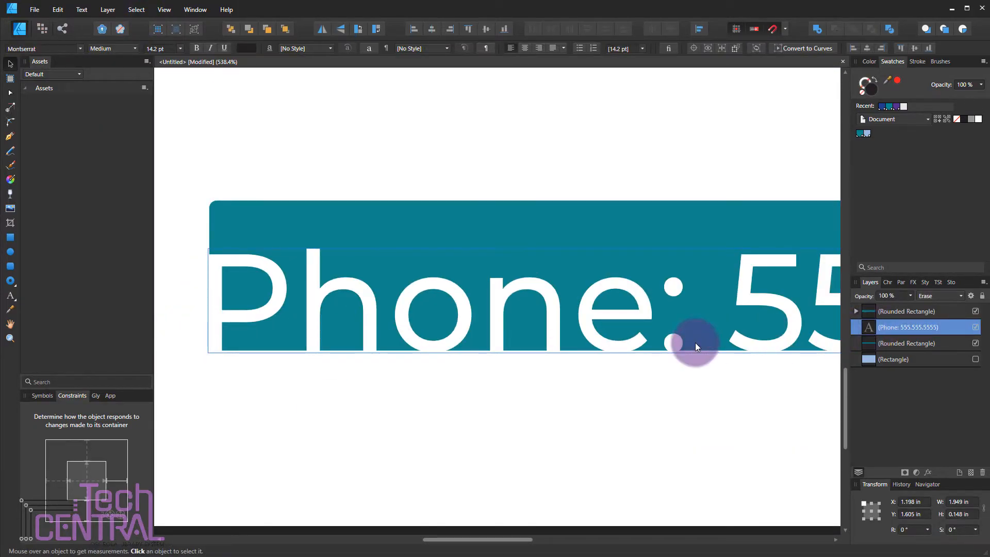
{"action": "scroll", "coordinate": [593, 359], "scroll_direction": "down", "scroll_amount": 4}
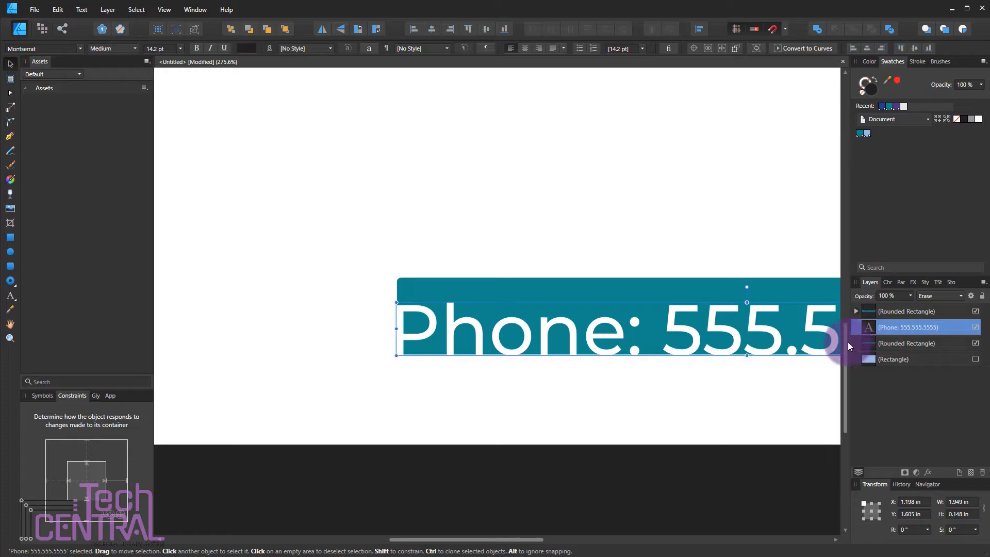
Step: Show the light blue background rectangle and check how the phone text looks against it
{"action": "left_click", "coordinate": [976, 360]}
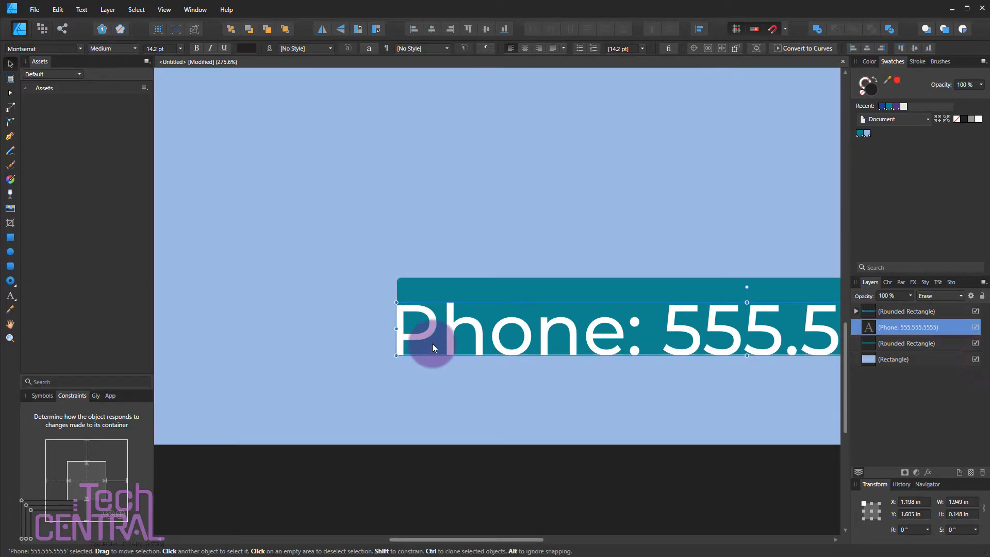
{"action": "scroll", "coordinate": [433, 343], "scroll_direction": "down", "scroll_amount": 4}
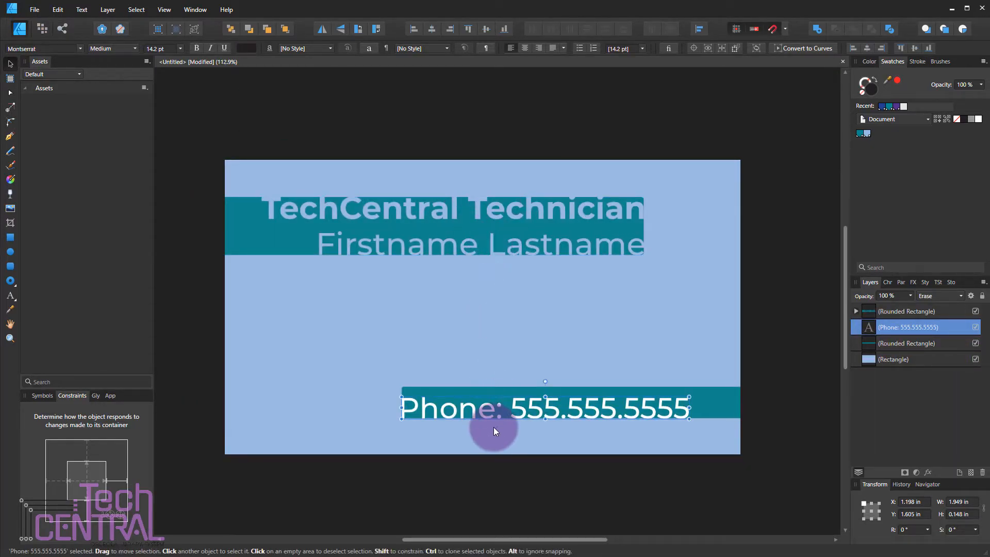
{"action": "scroll", "coordinate": [497, 415], "scroll_direction": "up", "scroll_amount": 4}
{"action": "left_click", "coordinate": [295, 333]}
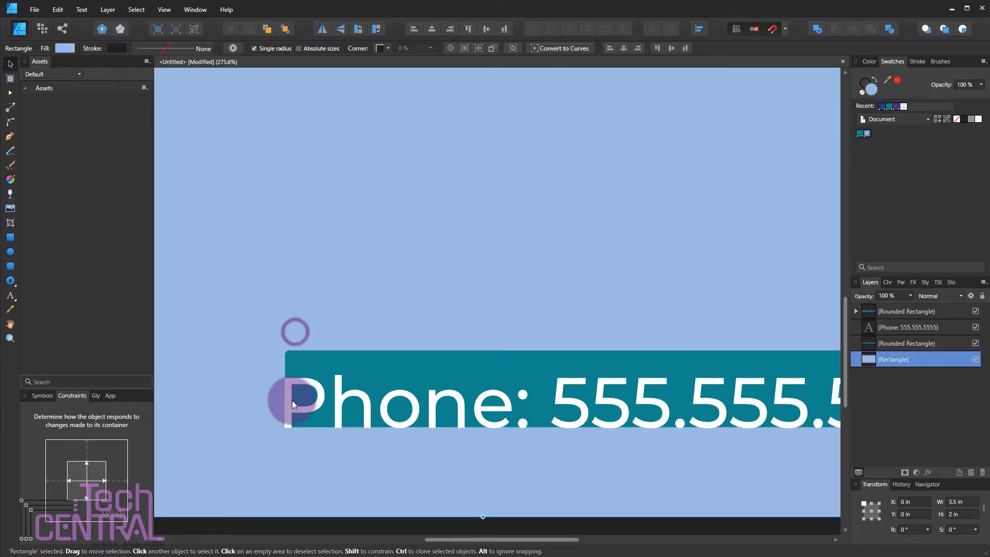
Step: Nest the phone line inside the lower bar and anchor its left side with constraints
{"action": "left_click_drag", "start_coordinate": [869, 332], "coordinate": [884, 347]}
{"action": "left_click", "coordinate": [53, 480]}
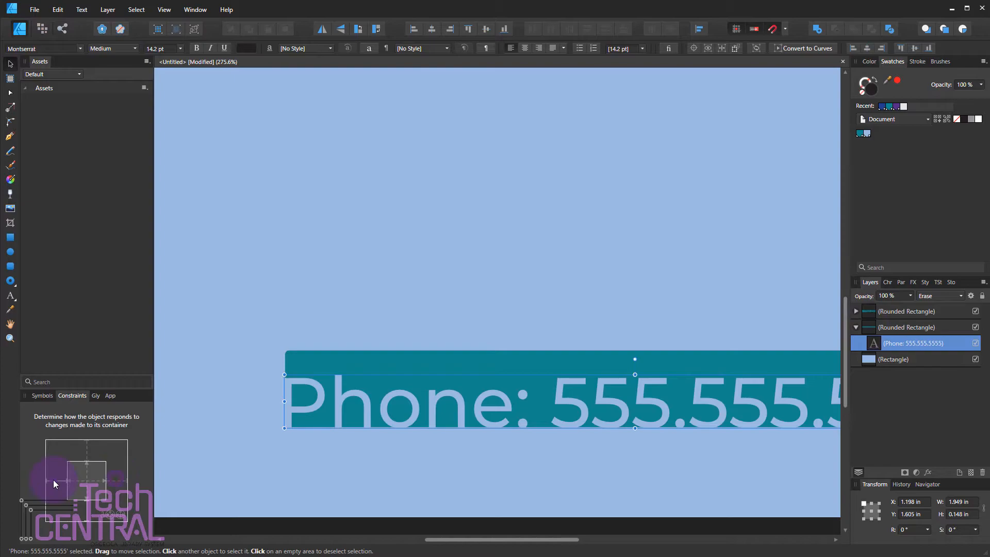
{"action": "scroll", "coordinate": [296, 395], "scroll_direction": "down", "scroll_amount": 3}
Step: Check the cut-out texts over the whole card and hide the background rectangle
{"action": "left_click", "coordinate": [340, 341]}
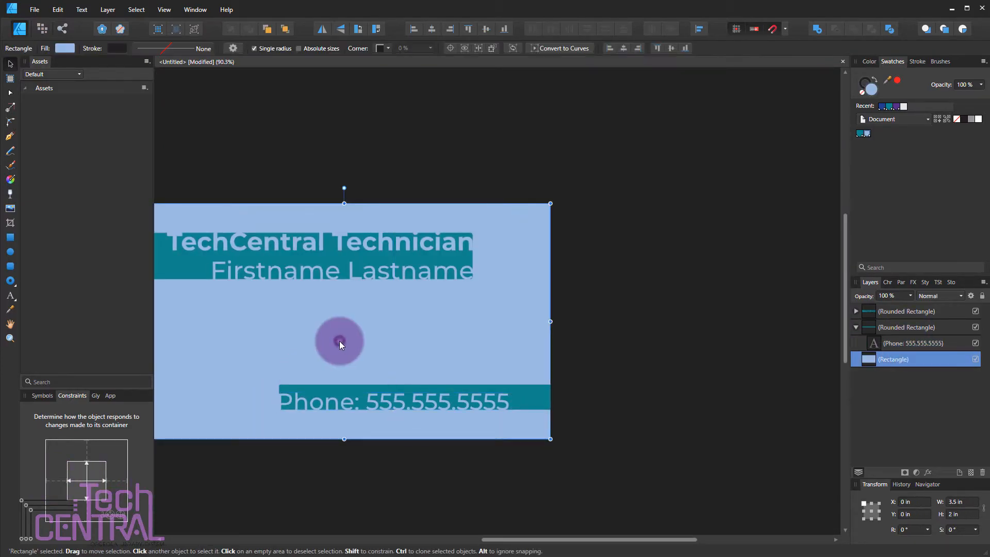
{"action": "scroll", "coordinate": [309, 375], "scroll_direction": "down", "scroll_amount": 2}
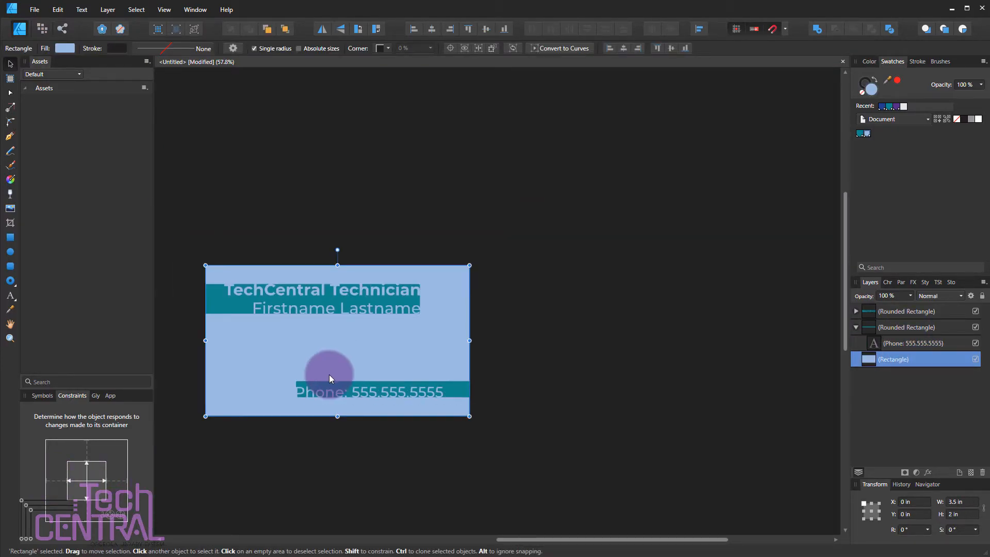
{"action": "scroll", "coordinate": [228, 391], "scroll_direction": "up", "scroll_amount": 3}
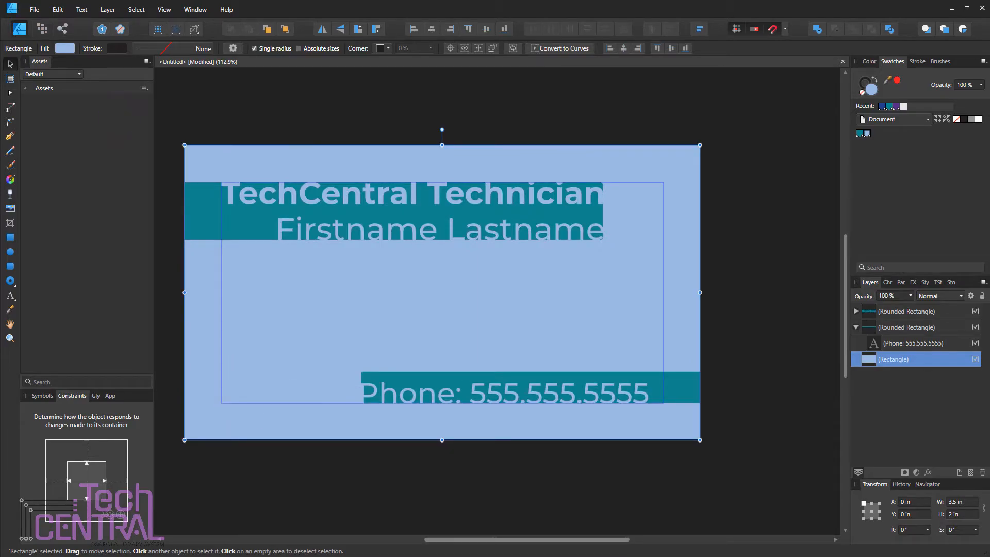
{"action": "left_click", "coordinate": [975, 359]}
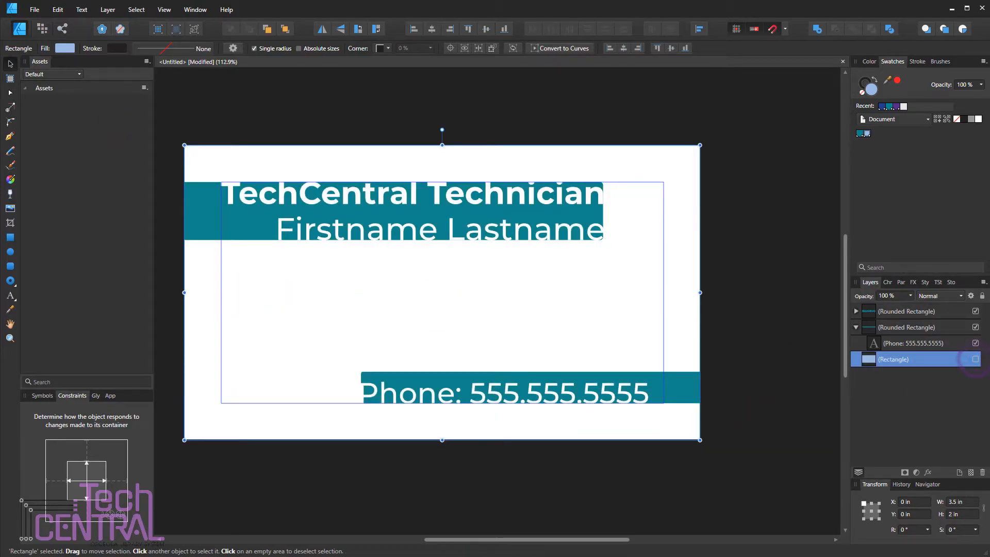
{"action": "scroll", "coordinate": [517, 354], "scroll_direction": "down", "scroll_amount": 1}
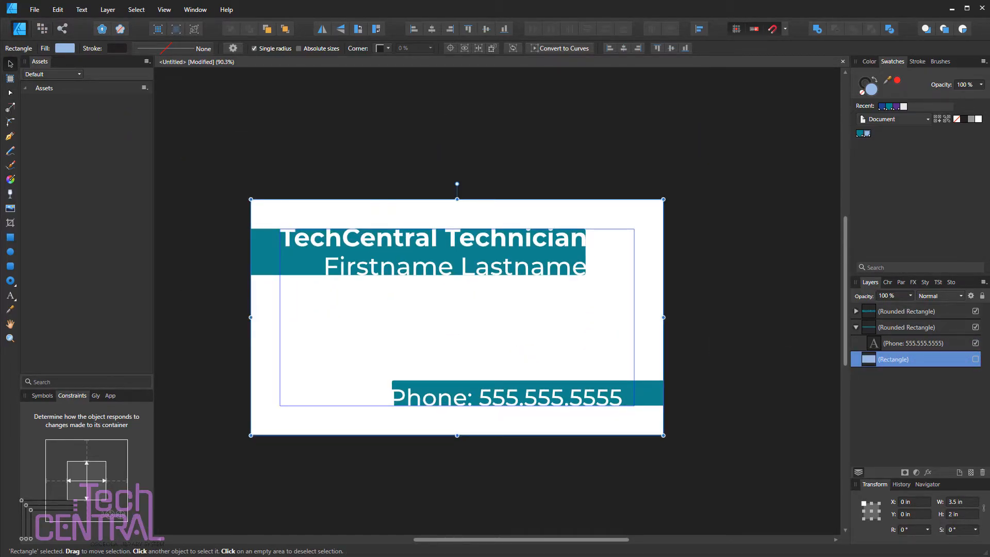
Step: Place the TechCentral-Purple-Flat logo, scale it down beside the lower bar, and fit it into the lower-left corner of the margins
{"action": "left_click_drag", "start_coordinate": [422, 336], "coordinate": [586, 358]}
{"action": "left_click_drag", "start_coordinate": [643, 360], "coordinate": [298, 374]}
{"action": "left_click_drag", "start_coordinate": [468, 318], "coordinate": [409, 355]}
{"action": "left_click_drag", "start_coordinate": [375, 369], "coordinate": [329, 381]}
{"action": "scroll", "coordinate": [272, 405], "scroll_direction": "up", "scroll_amount": 1}
{"action": "left_click_drag", "start_coordinate": [383, 356], "coordinate": [397, 349]}
{"action": "left_click_drag", "start_coordinate": [373, 385], "coordinate": [382, 386]}
{"action": "left_click", "coordinate": [473, 342]}
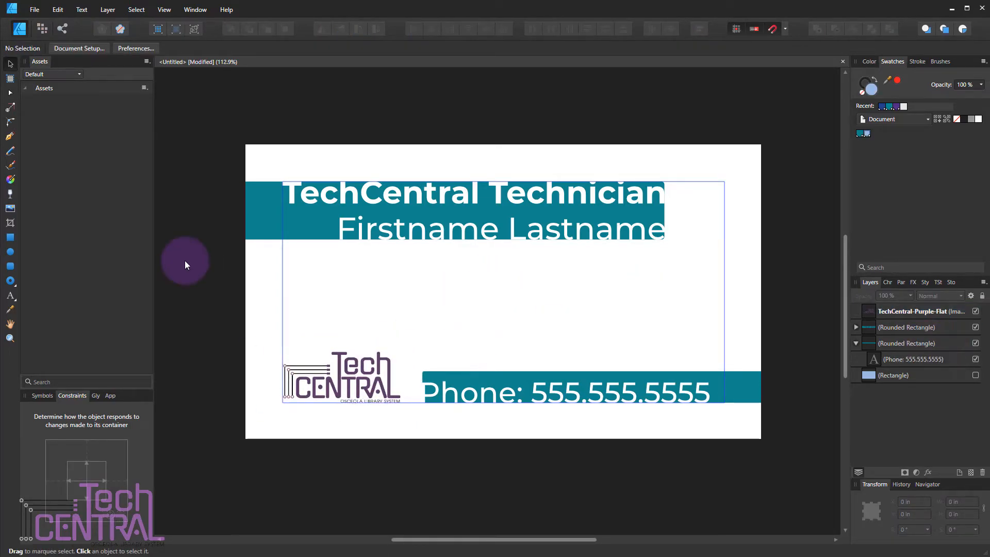
Step: Lower the top edge of the phone bar to reduce its height to 0.173 in
{"action": "left_click", "coordinate": [515, 375]}
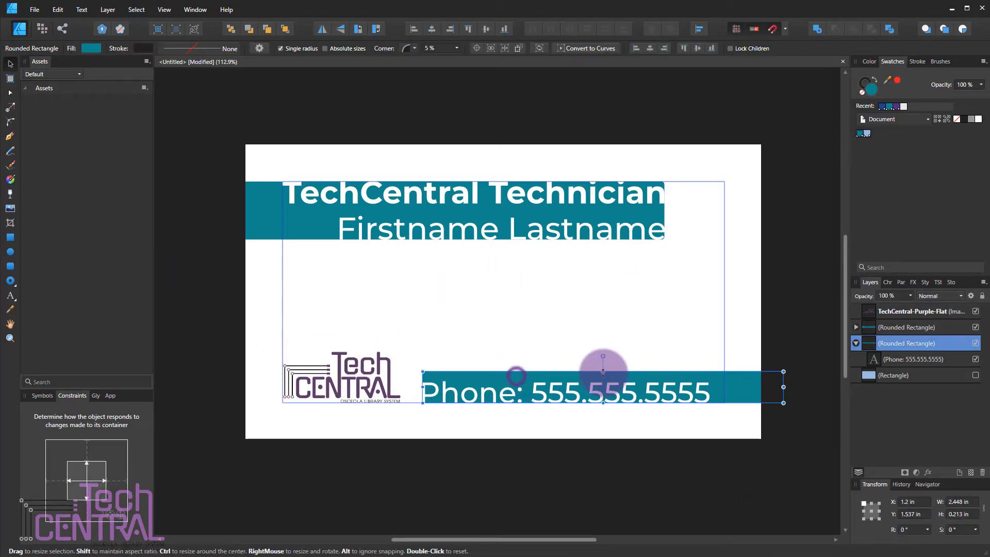
{"action": "left_click_drag", "start_coordinate": [603, 371], "coordinate": [603, 377]}
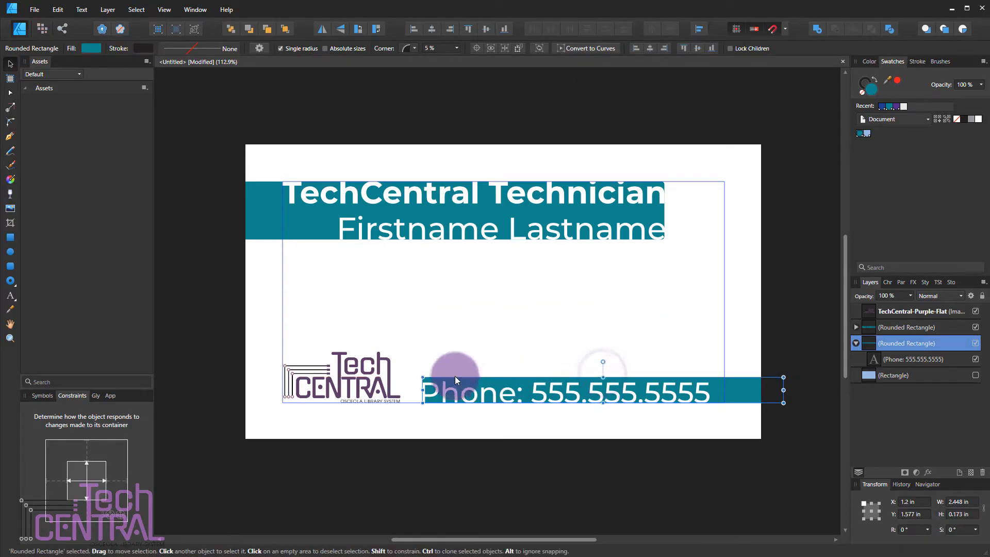
Step: Copy the nested phone line, paste it outside the lower bar, and position the duplicate directly above the bar
{"action": "double_click", "coordinate": [501, 397]}
{"action": "key", "text": "ctrl+c"}
{"action": "key", "text": "ctrl+v"}
{"action": "left_click", "coordinate": [856, 359]}
{"action": "left_click_drag", "start_coordinate": [544, 397], "coordinate": [543, 371]}
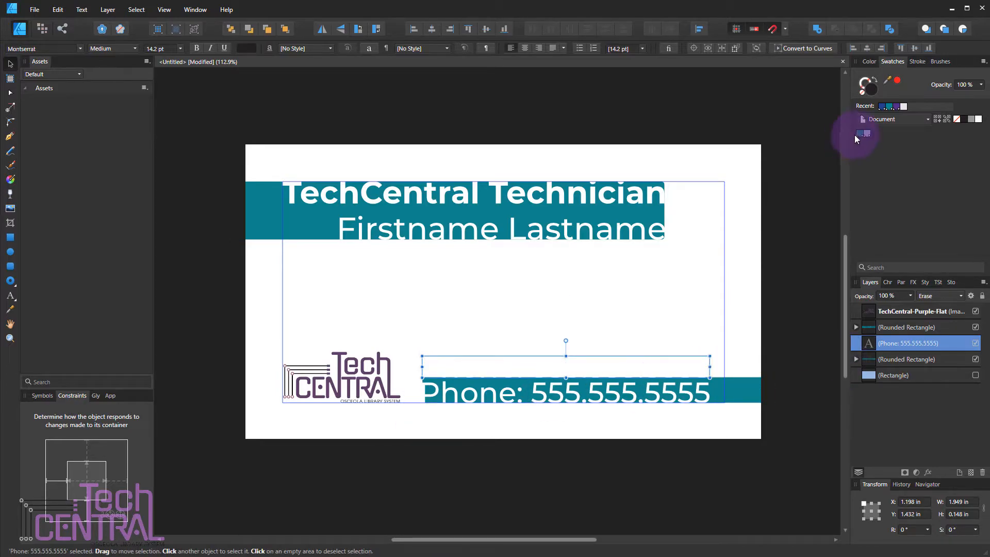
Step: Set the duplicate line to Normal blending with a teal fill and replace its text with an Email label and the contact's e-mail address
{"action": "left_click", "coordinate": [940, 296]}
{"action": "left_click", "coordinate": [930, 310]}
{"action": "double_click", "coordinate": [597, 372]}
{"action": "double_click", "coordinate": [513, 370]}
{"action": "type", "text": "Email"}
{"action": "key", "text": "End"}
{"action": "key", "text": "BackSpace"}
{"action": "key", "text": "BackSpace"}
{"action": "key", "text": "BackSpace"}
{"action": "key", "text": "BackSpace"}
{"action": "key", "text": "BackSpace"}
{"action": "key", "text": "BackSpace"}
{"action": "key", "text": "BackSpace"}
{"action": "key", "text": "BackSpace"}
{"action": "key", "text": "BackSpace"}
{"action": "key", "text": "BackSpace"}
{"action": "key", "text": "BackSpace"}
{"action": "key", "text": "BackSpace"}
{"action": "key", "text": "BackSpace"}
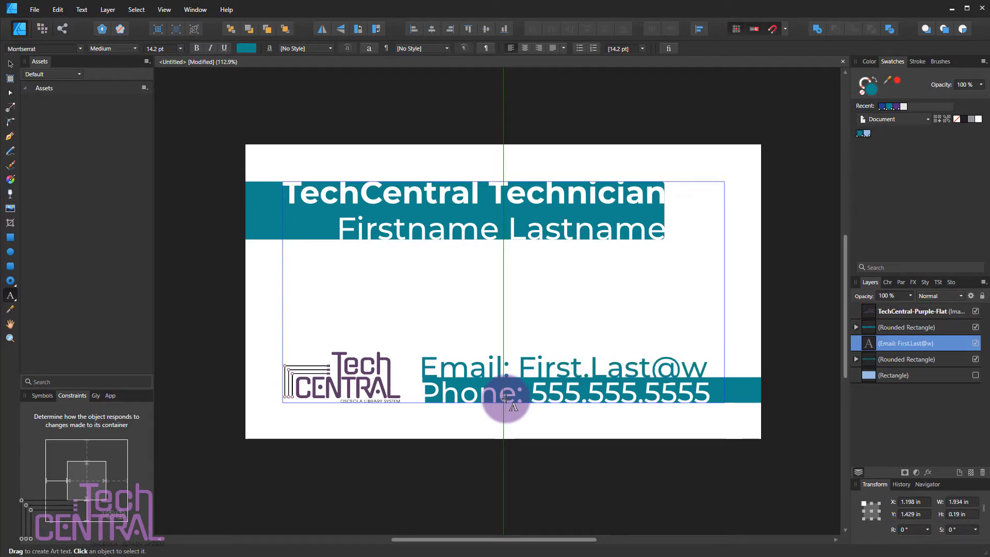
{"action": "key", "text": "BackSpace"}
{"action": "key", "text": "BackSpace"}
{"action": "key", "text": "BackSpace"}
{"action": "type", "text": "com"}
Step: Scale the email line down to about 2.045 in wide, fitting it between the phone bar's start and the right margin just above the bar
{"action": "left_click", "coordinate": [10, 64]}
{"action": "left_click_drag", "start_coordinate": [825, 356], "coordinate": [726, 366]}
{"action": "scroll", "coordinate": [412, 377], "scroll_direction": "up", "scroll_amount": 10}
{"action": "mouse_move", "coordinate": [503, 240]}
{"action": "left_mouse_down"}
{"action": "mouse_move", "coordinate": [504, 221]}
{"action": "mouse_move", "coordinate": [511, 231]}
{"action": "left_mouse_up"}
{"action": "key", "text": "Up"}
{"action": "key", "text": "Up"}
{"action": "key", "text": "Up"}
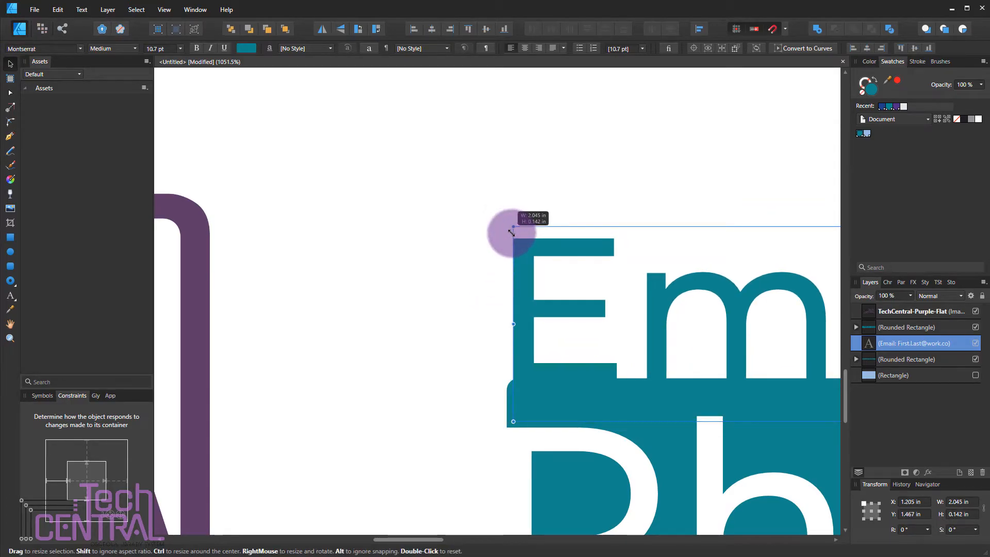
{"action": "scroll", "coordinate": [482, 274], "scroll_direction": "down", "scroll_amount": 8}
{"action": "scroll", "coordinate": [562, 279], "scroll_direction": "up", "scroll_amount": 5}
{"action": "scroll", "coordinate": [562, 280], "scroll_direction": "down", "scroll_amount": 2}
{"action": "scroll", "coordinate": [592, 432], "scroll_direction": "down", "scroll_amount": 3}
{"action": "left_click", "coordinate": [714, 402]}
{"action": "scroll", "coordinate": [584, 447], "scroll_direction": "up", "scroll_amount": 2}
{"action": "left_click", "coordinate": [297, 412]}
{"action": "left_click", "coordinate": [412, 466]}
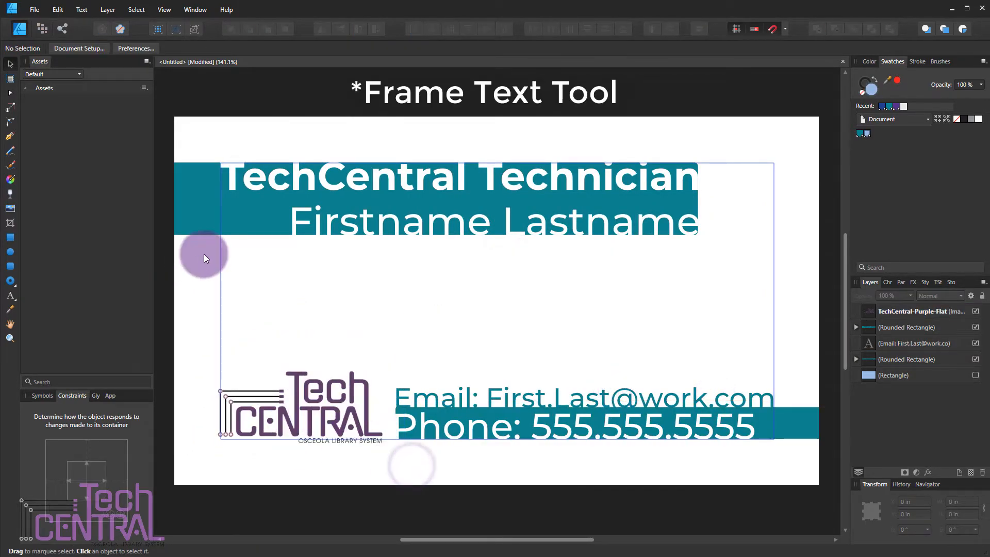
Step: Draw a text frame about 2.36 by 0.747 in between the name bar and the contact lines, with bulleted formatting
{"action": "left_click", "coordinate": [8, 295]}
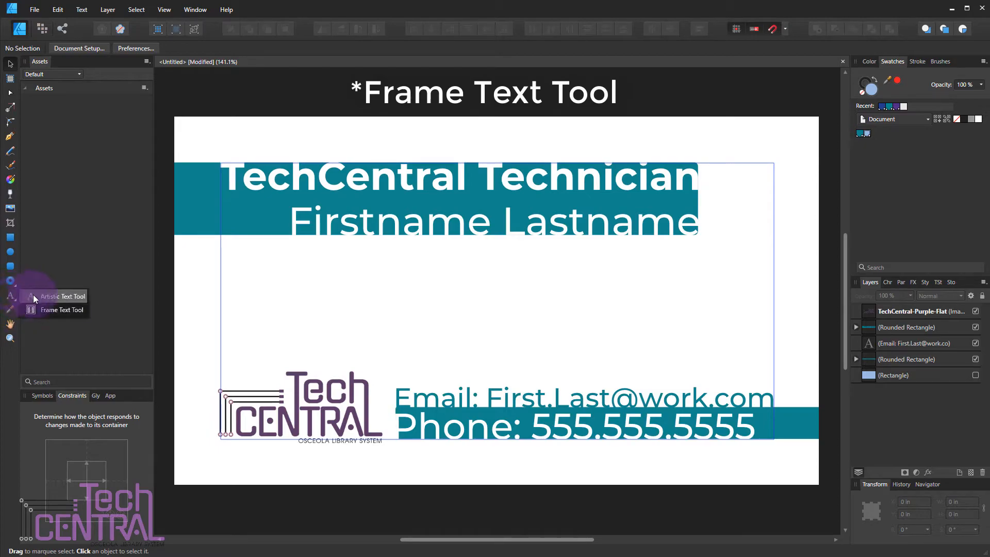
{"action": "left_click", "coordinate": [41, 312]}
{"action": "left_click_drag", "start_coordinate": [284, 244], "coordinate": [720, 381]}
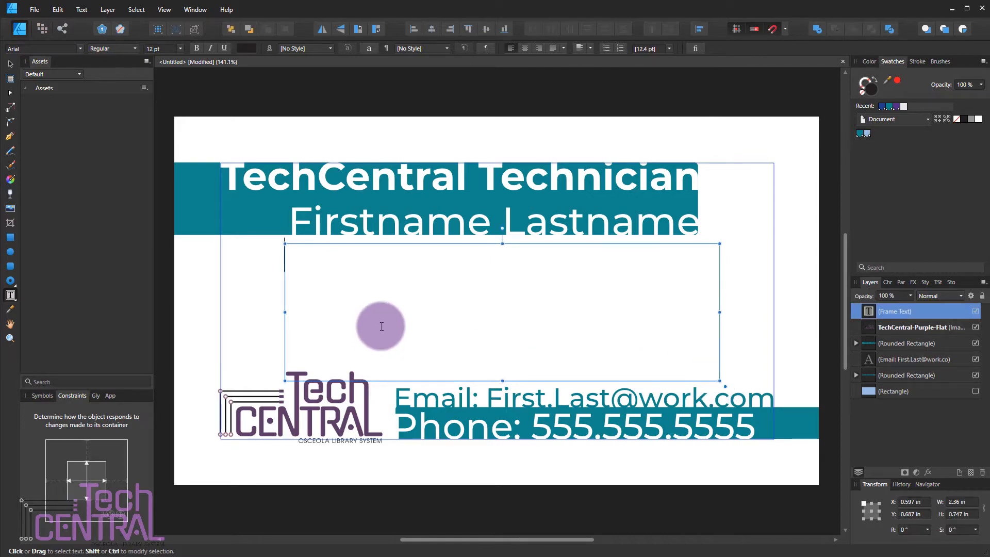
{"action": "left_click", "coordinate": [609, 48]}
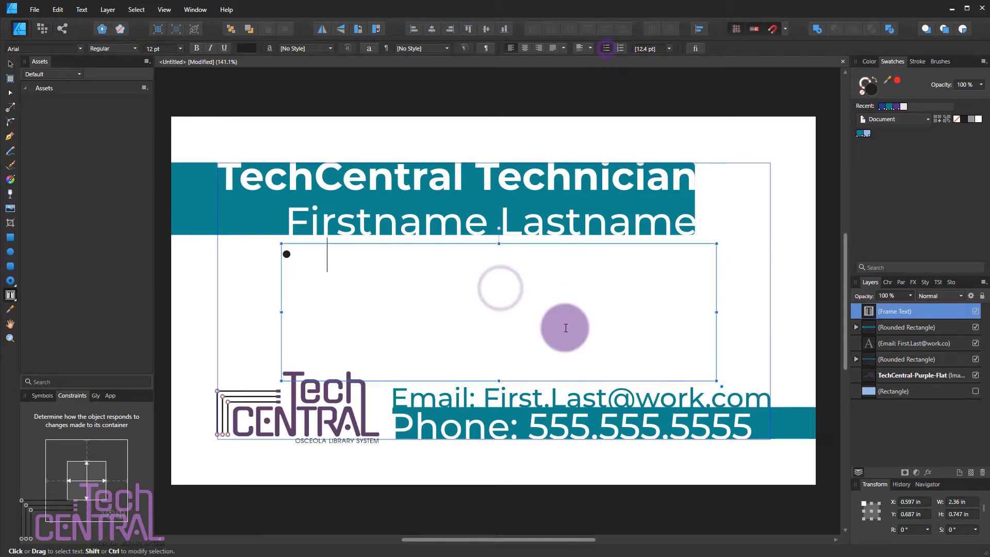
Step: Enter the bullet items "Learn!", "Design!" and "Play!" in the text frame
{"action": "type", "text": "Learn"}
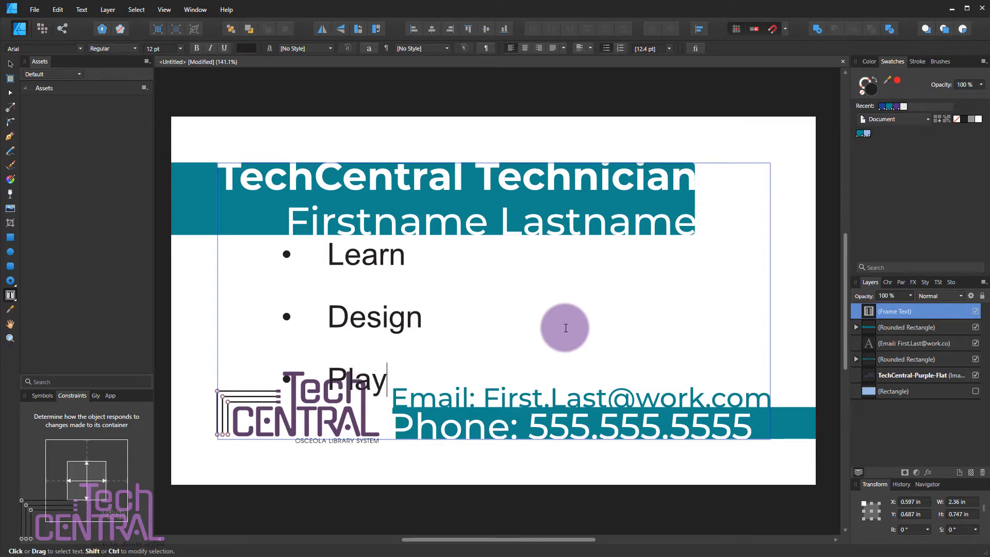
{"action": "type", "text": "!"}
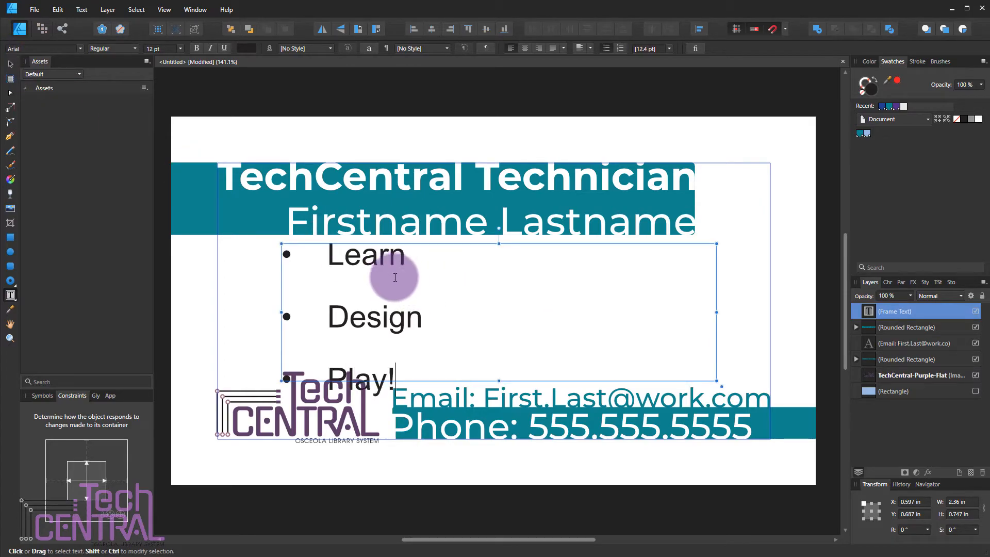
{"action": "left_click", "coordinate": [430, 328]}
{"action": "type", "text": "!"}
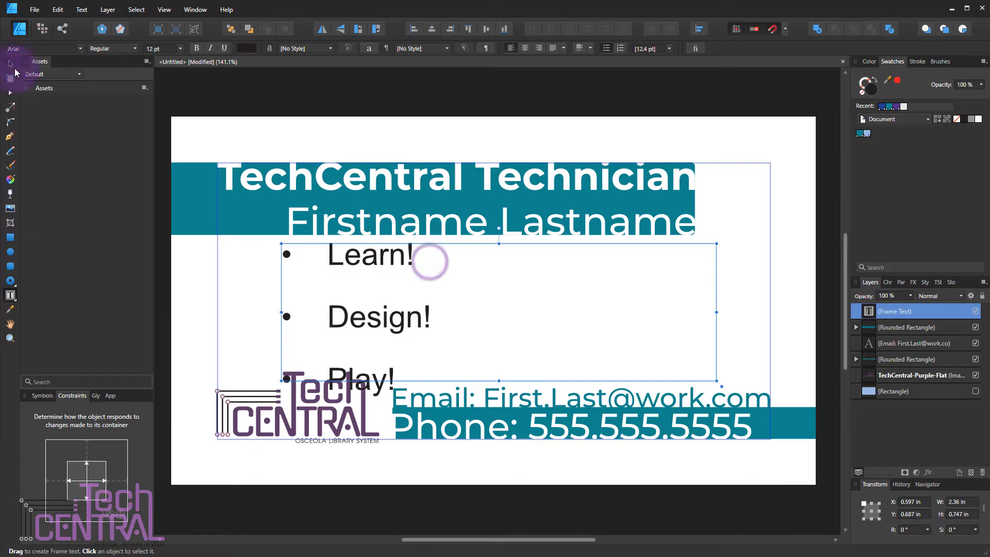
Step: Set the bulleted list's font to Montserrat
{"action": "left_click", "coordinate": [32, 48]}
{"action": "type", "text": "mont"}
{"action": "left_click", "coordinate": [126, 124]}
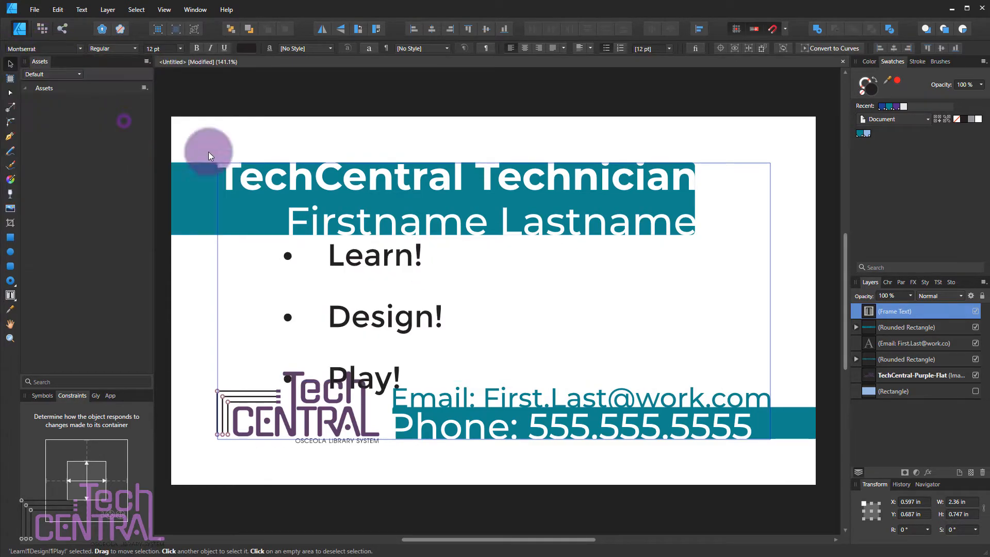
Step: Tighten the list's line spacing with a 5 pt leading override and set its text size to 16 pt
{"action": "left_click", "coordinate": [887, 282]}
{"action": "left_click", "coordinate": [904, 432]}
{"action": "left_click", "coordinate": [882, 459]}
{"action": "left_click", "coordinate": [895, 310]}
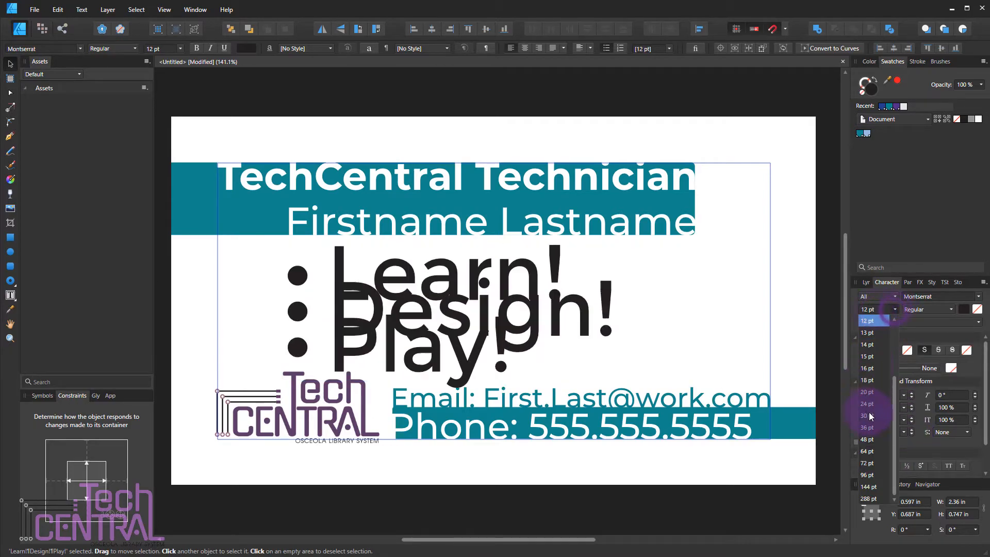
{"action": "left_click", "coordinate": [869, 405]}
{"action": "left_click", "coordinate": [912, 429]}
{"action": "left_click", "coordinate": [912, 429]}
{"action": "left_click", "coordinate": [912, 429]}
{"action": "left_click", "coordinate": [896, 310]}
{"action": "left_click", "coordinate": [868, 368]}
Step: Narrow the text frame from both sides to about 1.477 in wide and turn the bulleted list into plain centred text
{"action": "left_click", "coordinate": [358, 304]}
{"action": "left_click_drag", "start_coordinate": [720, 310], "coordinate": [637, 315]}
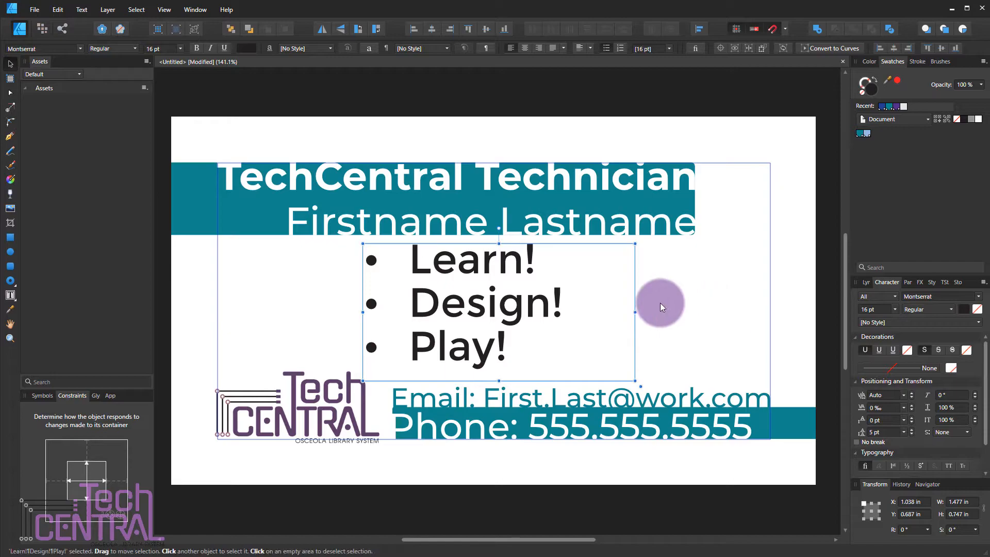
{"action": "left_click", "coordinate": [608, 49]}
{"action": "left_click", "coordinate": [525, 49]}
Step: Centre the slogan frame horizontally on the card and shorten it slightly at its lower edge
{"action": "left_click", "coordinate": [700, 28]}
{"action": "left_click", "coordinate": [719, 63]}
{"action": "left_click", "coordinate": [713, 158]}
{"action": "left_click_drag", "start_coordinate": [494, 382], "coordinate": [494, 372]}
Step: Recolour the slogan text with the purple sampled from the TechCentral logo
{"action": "left_click", "coordinate": [861, 133]}
{"action": "double_click", "coordinate": [873, 88]}
{"action": "left_click", "coordinate": [454, 291]}
{"action": "left_click_drag", "start_coordinate": [547, 164], "coordinate": [872, 160]}
{"action": "left_click_drag", "start_coordinate": [744, 307], "coordinate": [815, 322]}
{"action": "left_click_drag", "start_coordinate": [888, 80], "coordinate": [365, 395]}
{"action": "left_click", "coordinate": [898, 80]}
{"action": "left_click", "coordinate": [961, 156]}
{"action": "left_click", "coordinate": [13, 63]}
{"action": "left_click", "coordinate": [253, 83]}
Step: Join the Design line onto the Learn line with a space and widen the text frame to fit both words
{"action": "left_click", "coordinate": [527, 296]}
{"action": "double_click", "coordinate": [565, 270]}
{"action": "key", "text": "Delete"}
{"action": "key", "text": "space"}
{"action": "left_click_drag", "start_coordinate": [631, 308], "coordinate": [727, 308]}
Step: Replace the exclamation marks after Learn and Design with commas
{"action": "left_click", "coordinate": [479, 264]}
{"action": "key", "text": "BackSpace"}
{"action": "type", "text": ","}
{"action": "left_click", "coordinate": [631, 258]}
{"action": "key", "text": "Delete"}
{"action": "key", "text": "comma"}
Step: Enlarge the word "Play!" on its own line, adjust its leading, and fine-tune the slogan frame's position
{"action": "triple_click", "coordinate": [502, 303]}
{"action": "left_click", "coordinate": [895, 309]}
{"action": "left_click", "coordinate": [877, 433]}
{"action": "left_click", "coordinate": [912, 434]}
{"action": "left_click", "coordinate": [10, 63]}
{"action": "left_click_drag", "start_coordinate": [565, 308], "coordinate": [565, 310]}
{"action": "triple_click", "coordinate": [531, 261]}
{"action": "left_click", "coordinate": [812, 320]}
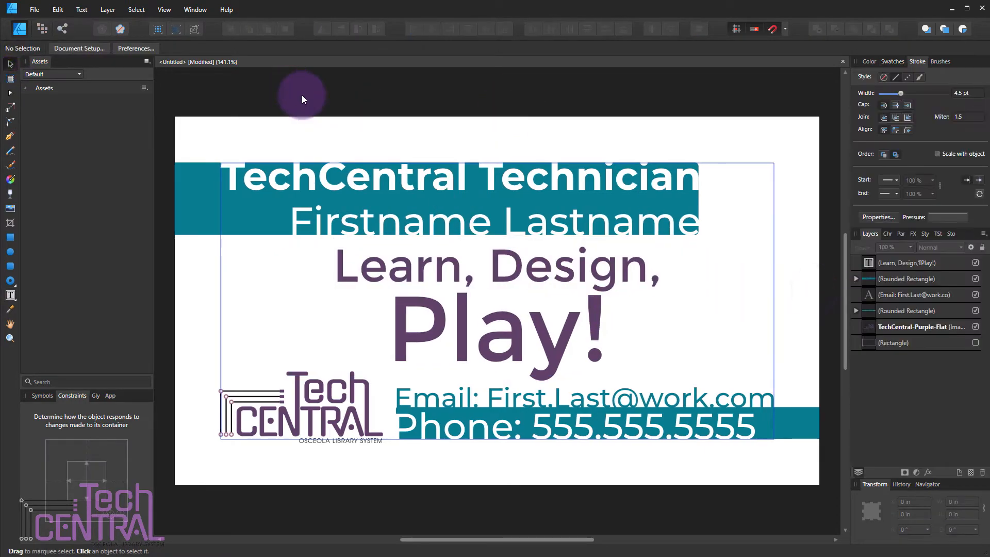
Step: Hide the margin guides on the card
{"action": "left_click", "coordinate": [164, 9]}
{"action": "left_click", "coordinate": [86, 117]}
{"action": "left_click", "coordinate": [470, 86]}
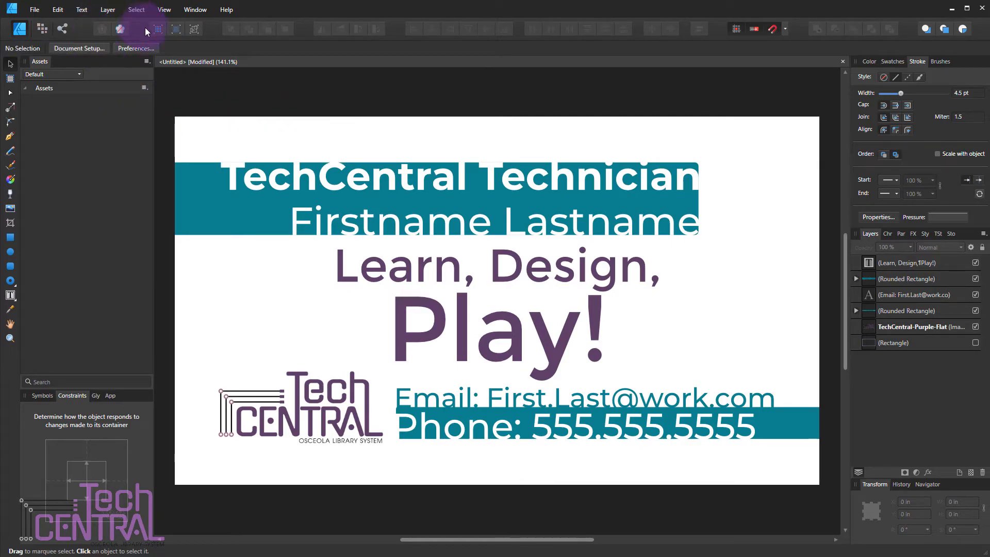
Step: Create a 3.5 by 2 in artboard covering the whole card and collapse its layer contents
{"action": "left_click", "coordinate": [10, 78]}
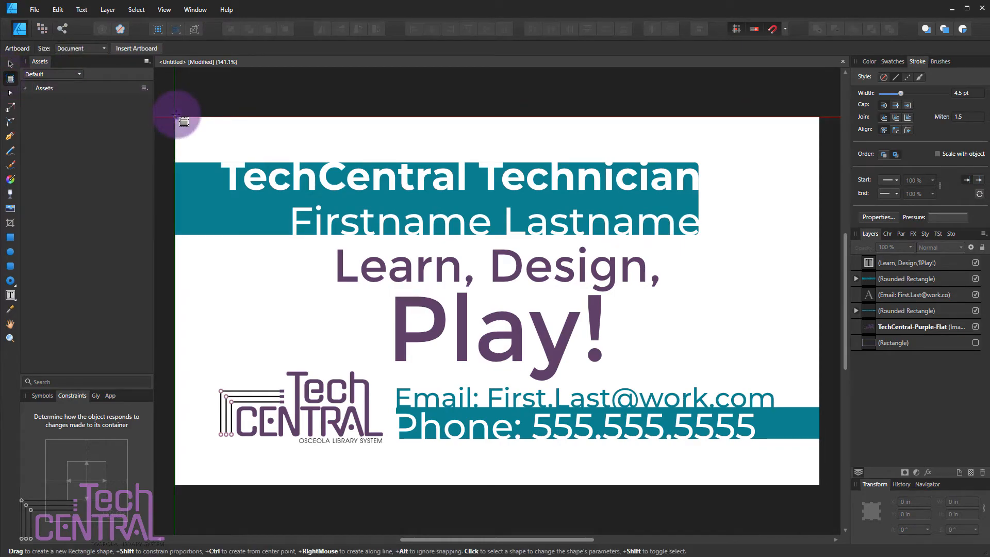
{"action": "left_click_drag", "start_coordinate": [175, 114], "coordinate": [825, 475]}
{"action": "left_click", "coordinate": [856, 263]}
{"action": "left_click", "coordinate": [856, 263]}
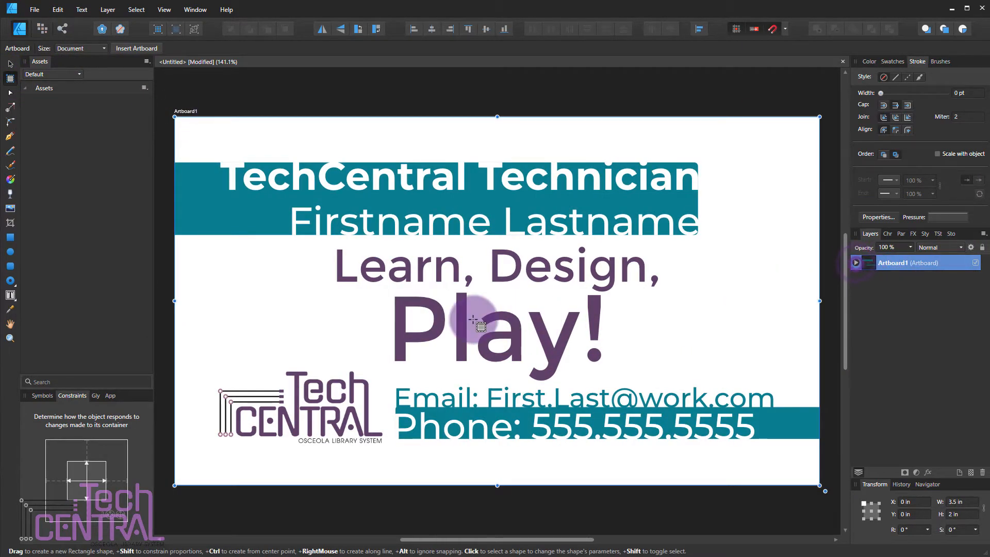
Step: Duplicate the card's artboard and place the copy directly above the original
{"action": "scroll", "coordinate": [473, 320], "scroll_direction": "down", "scroll_amount": 3}
{"action": "scroll", "coordinate": [477, 325], "scroll_direction": "down", "scroll_amount": 1}
{"action": "key", "text": "ctrl+j"}
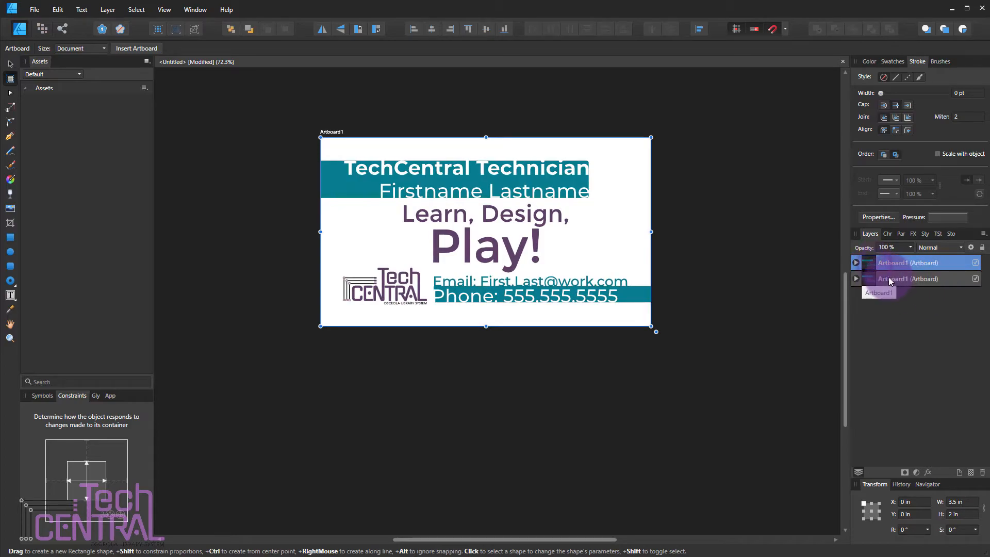
{"action": "key", "text": "v"}
{"action": "scroll", "coordinate": [524, 346], "scroll_direction": "up", "scroll_amount": 2}
{"action": "left_click_drag", "start_coordinate": [524, 346], "coordinate": [518, 147]}
{"action": "scroll", "coordinate": [521, 209], "scroll_direction": "up", "scroll_amount": 3}
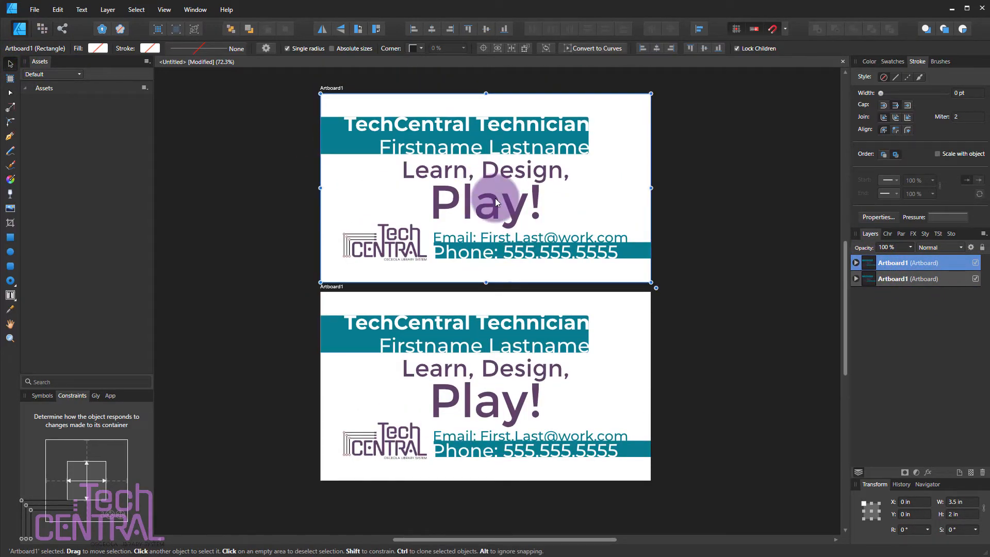
Step: Delete everything except the logo from the upper artboard and enlarge the logo to about 3.102 by 1.497 in across its middle
{"action": "left_click", "coordinate": [856, 263]}
{"action": "left_click", "coordinate": [893, 280]}
{"action": "key", "text": "Delete"}
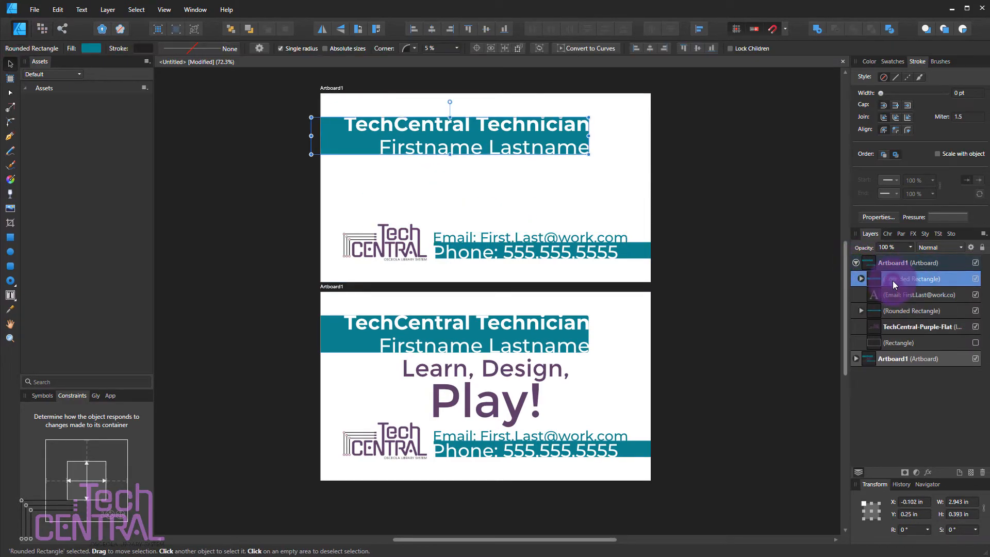
{"action": "key", "text": "Delete"}
{"action": "key", "text": "Delete"}
{"action": "key", "text": "Delete"}
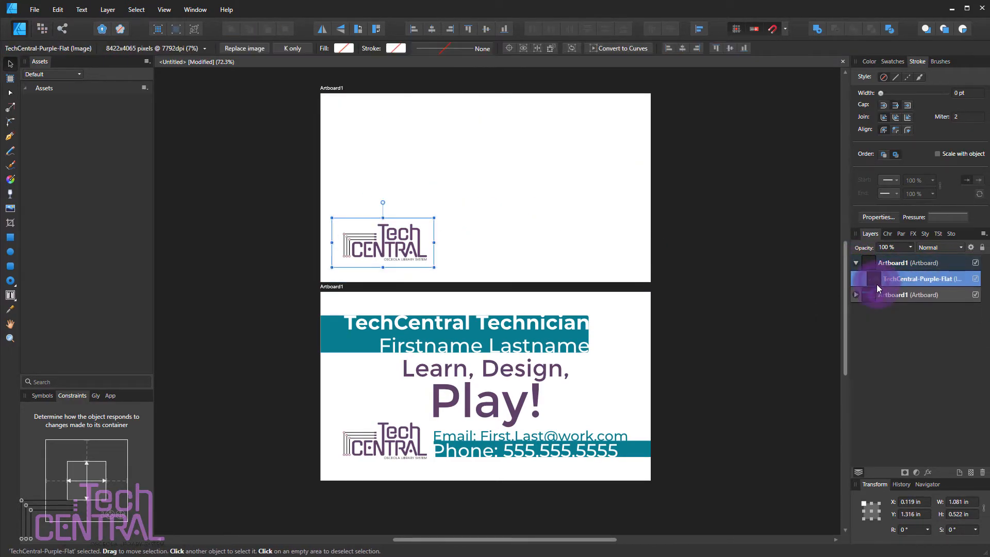
{"action": "left_click_drag", "start_coordinate": [434, 217], "coordinate": [626, 118]}
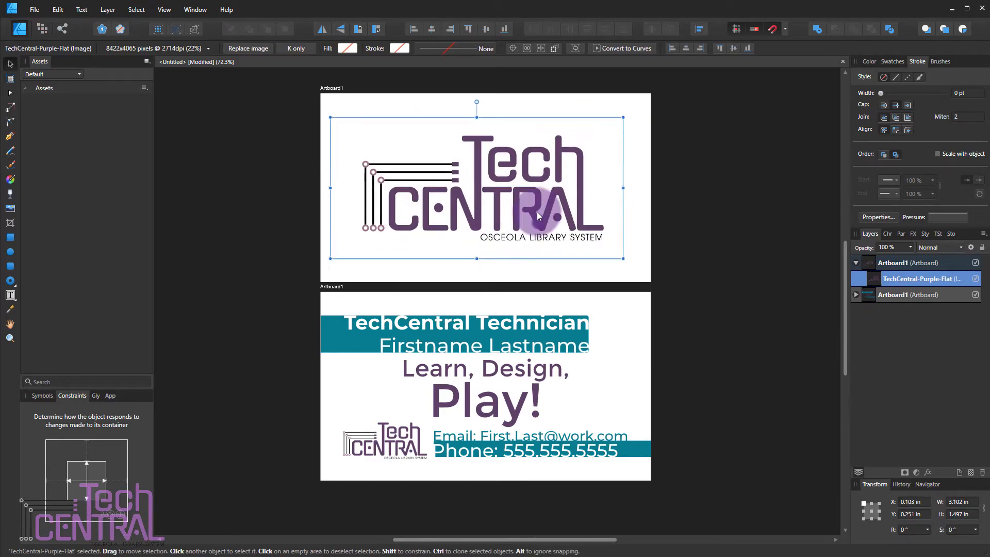